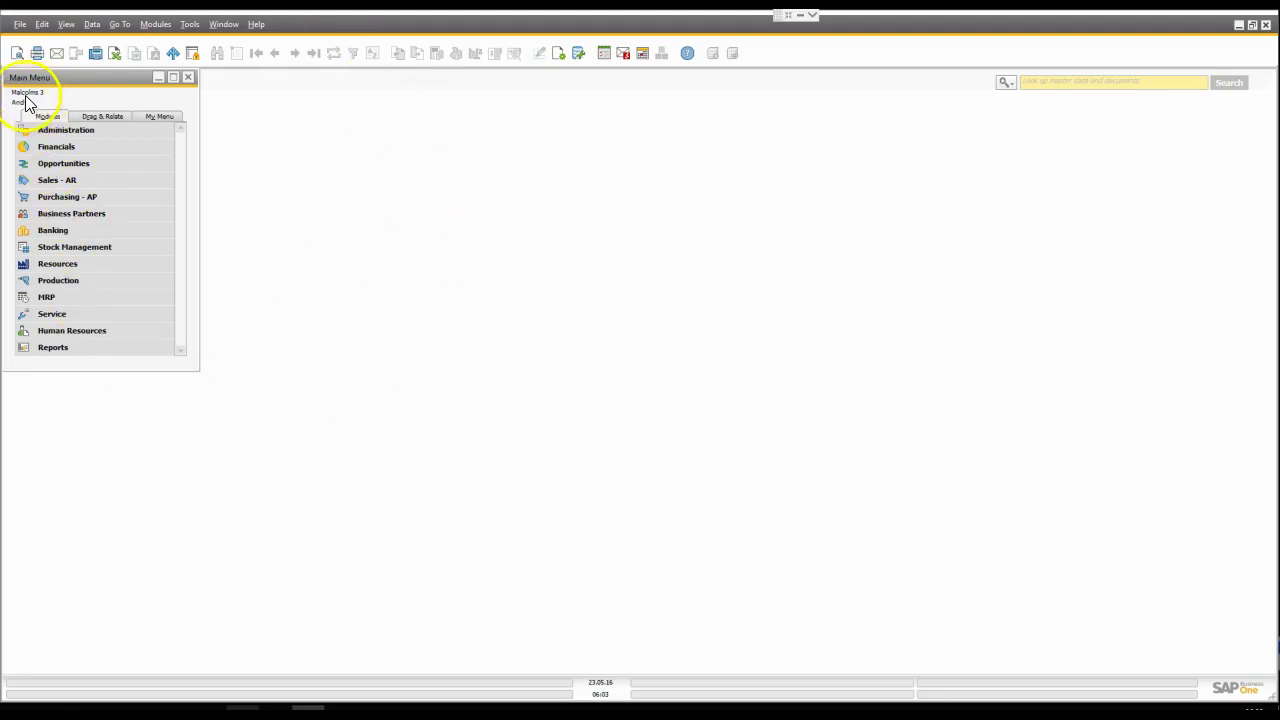
- Examine the companies available on the current server, select Malcolms 4 and Malcolms 3 in turn, and leave without switching company
left_click(157, 25)
mouse_move(190, 46)
left_click(300, 46)
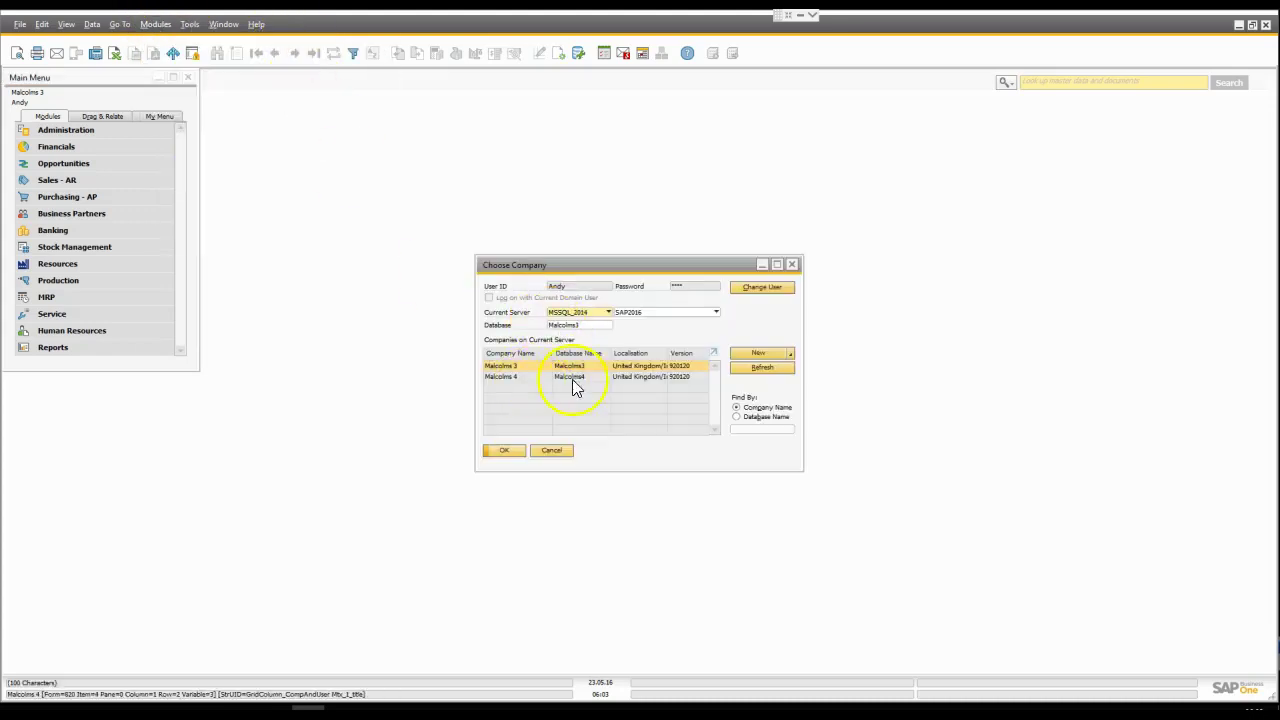
left_click(510, 377)
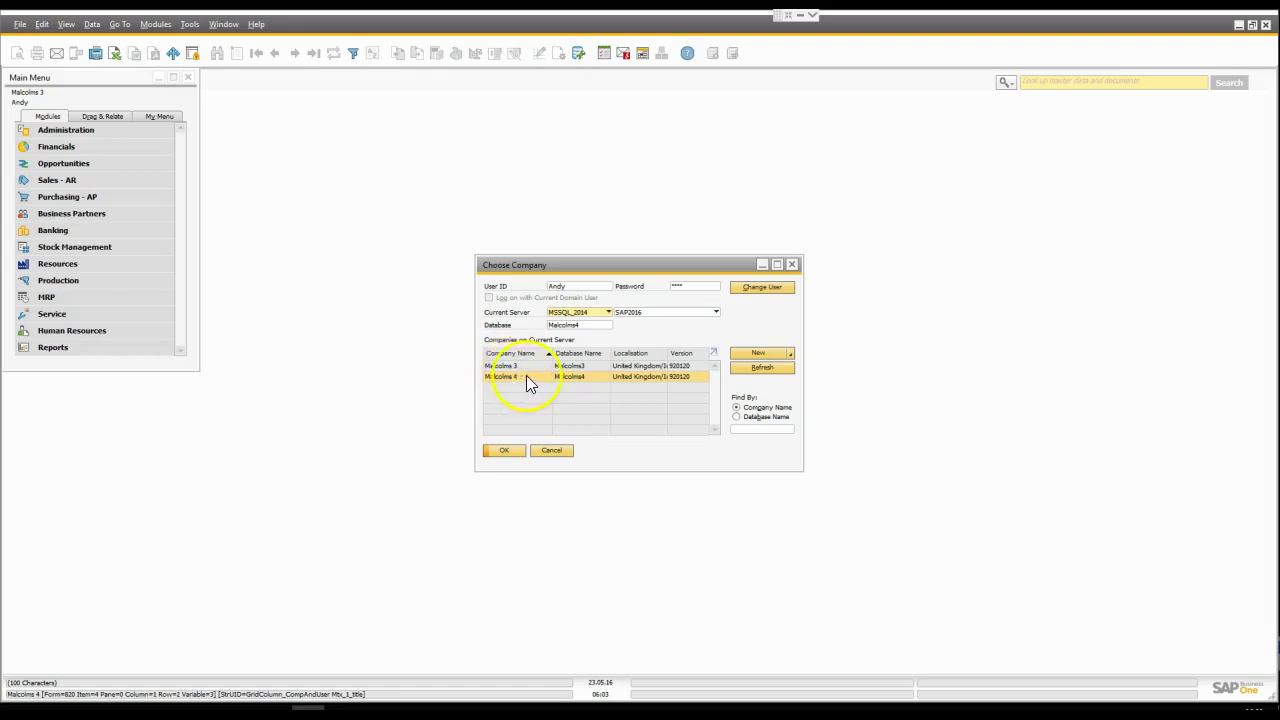
left_click(507, 366)
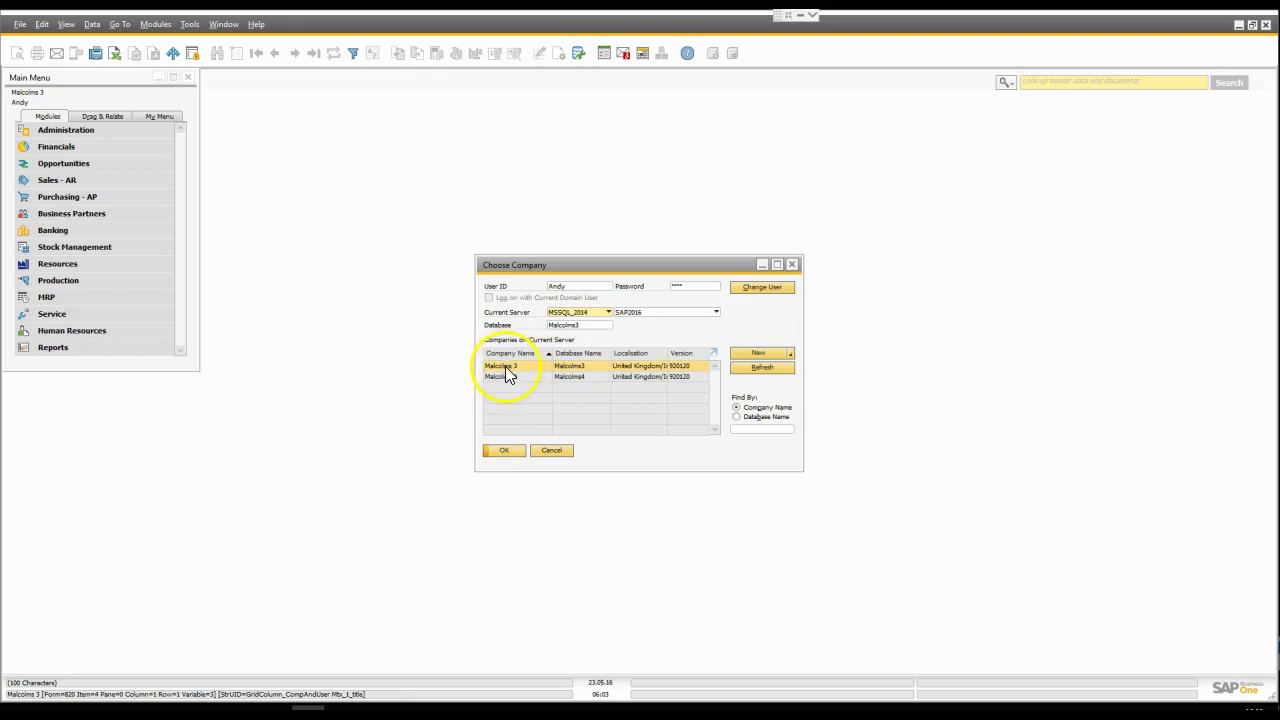
left_click(545, 451)
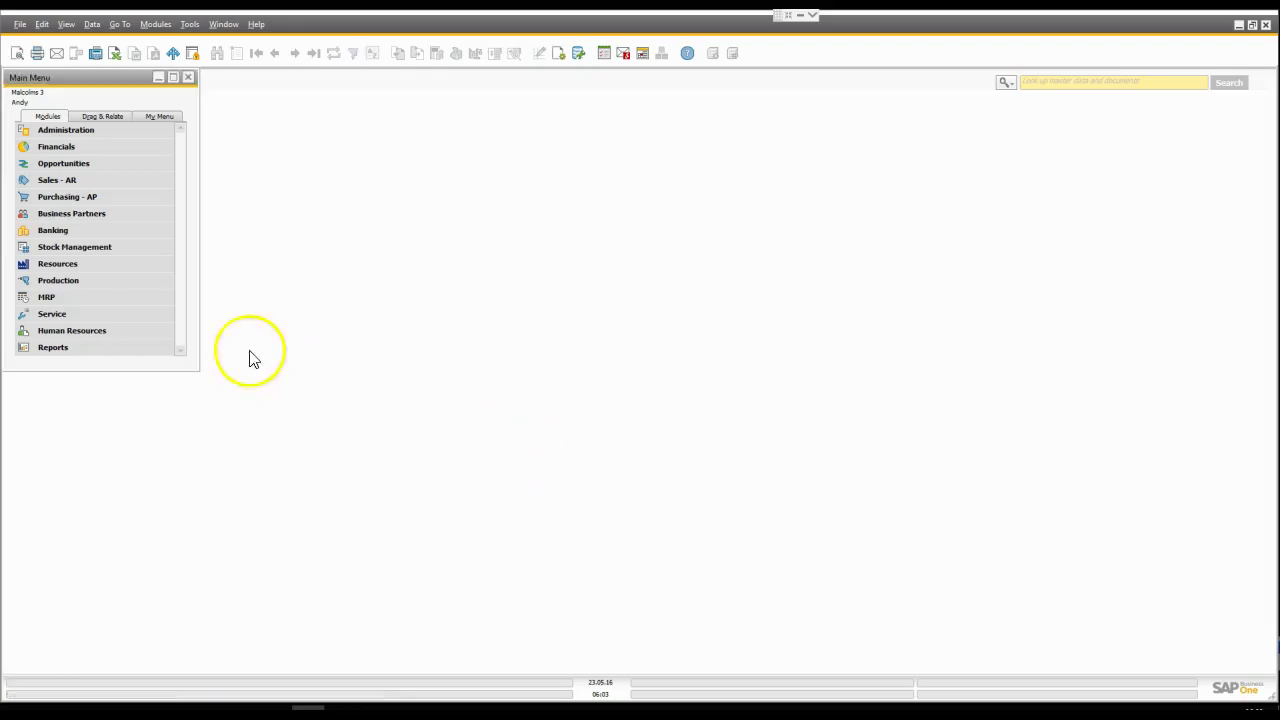
- Open a new sales quotation and hide its user-defined fields pane
left_click(71, 184)
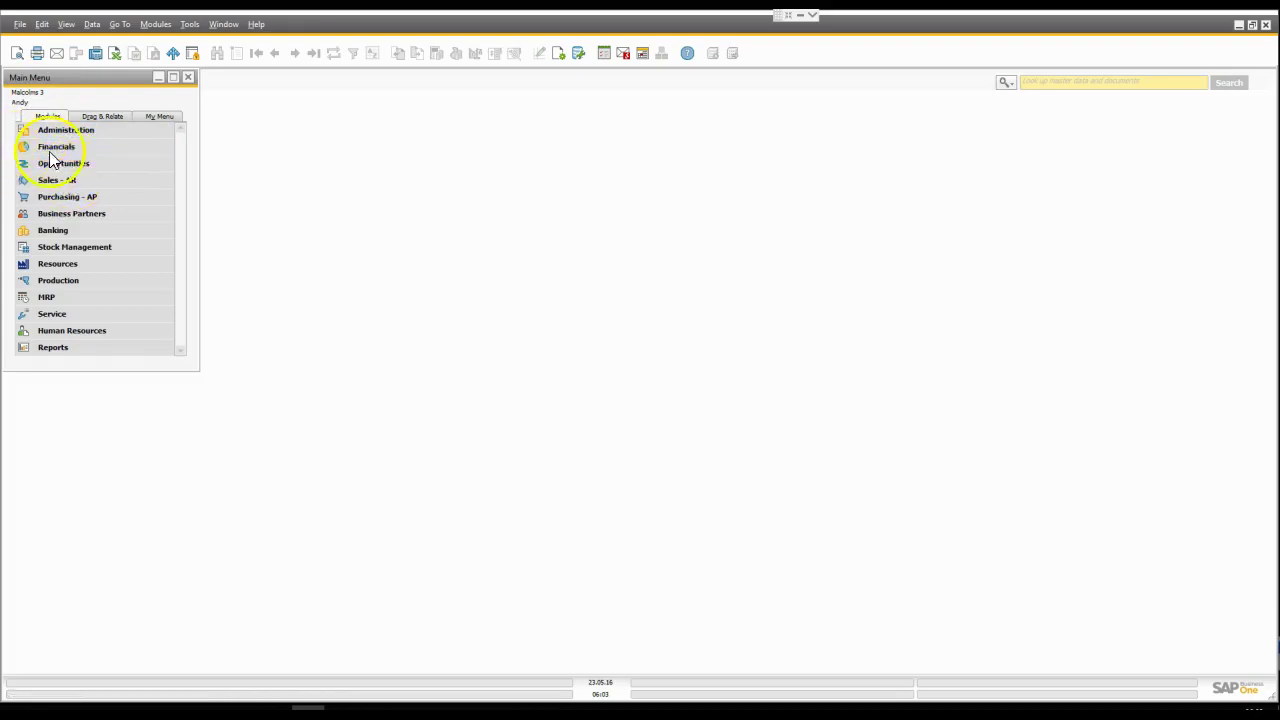
left_click(168, 163)
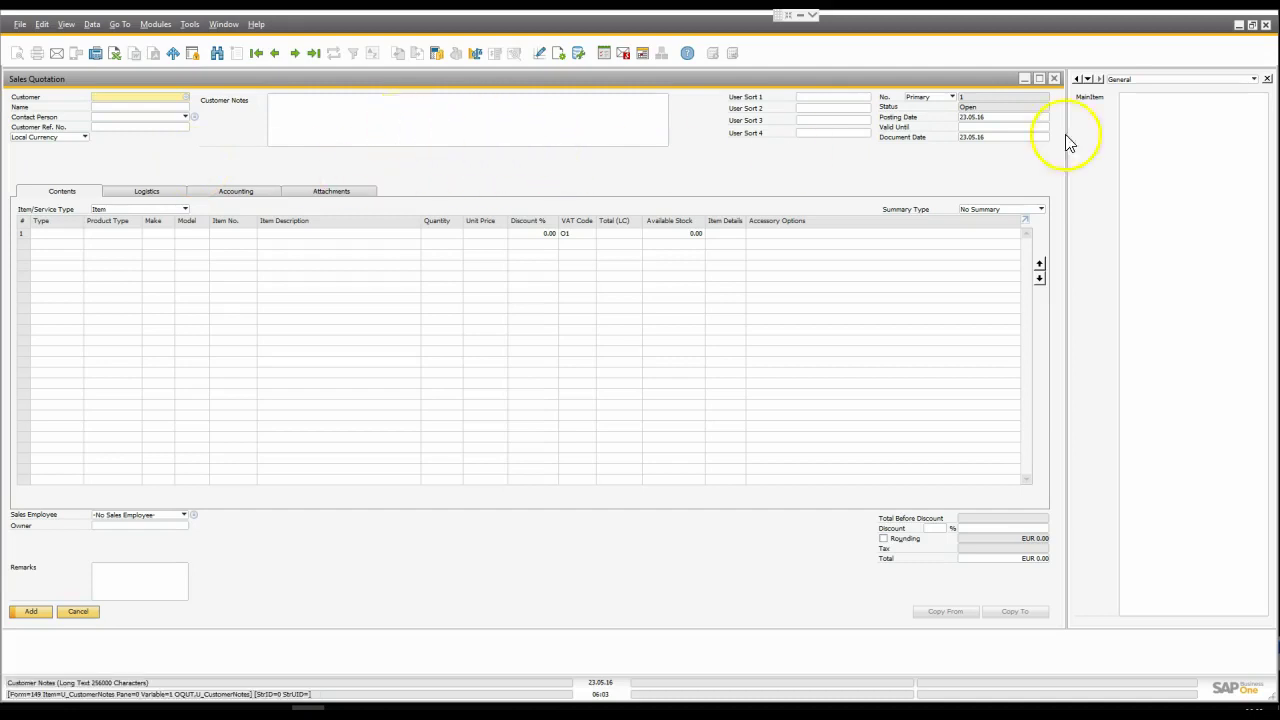
left_click(1267, 78)
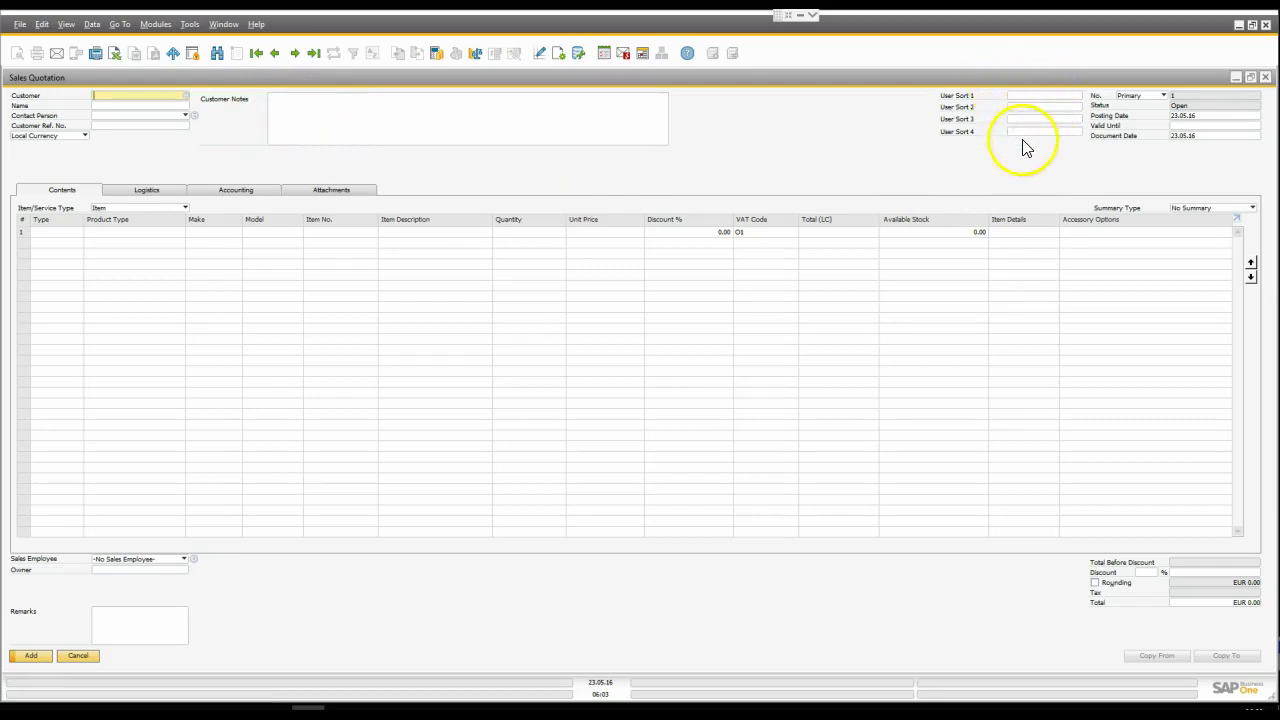
- Choose A&A Autos from the list of business partners as the quotation's customer
left_click(109, 105)
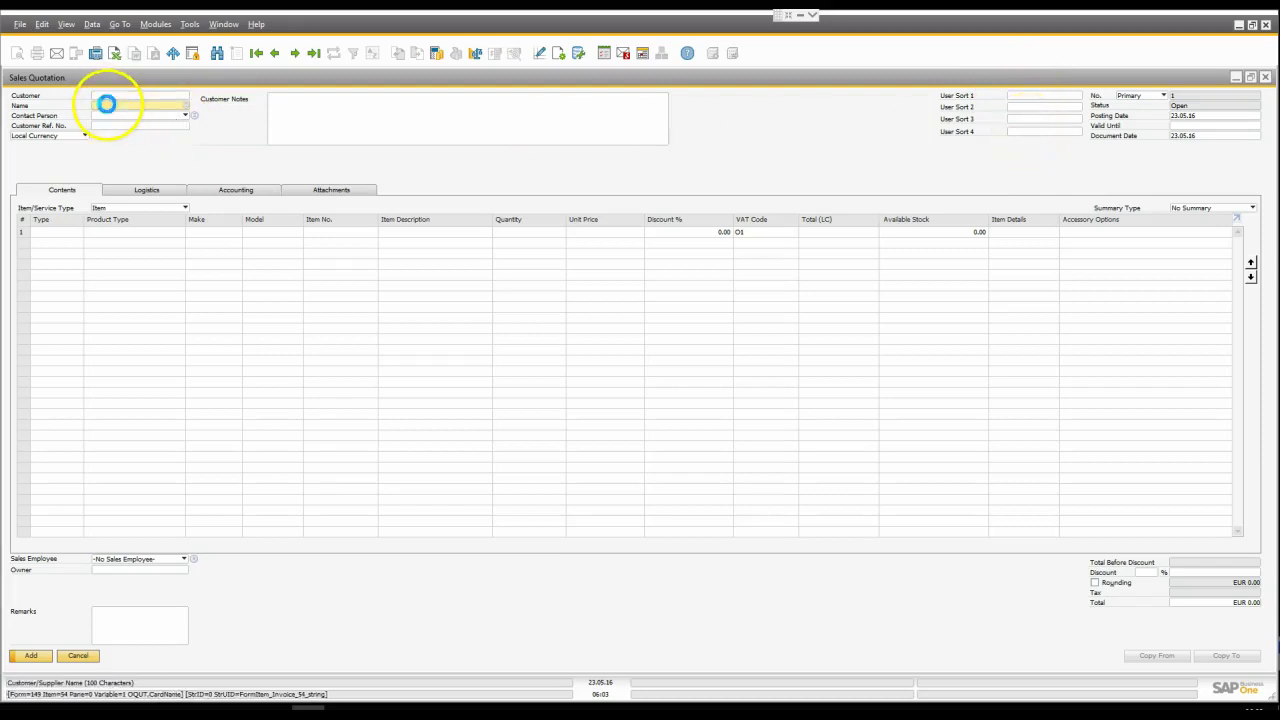
key("Tab")
left_click(630, 336)
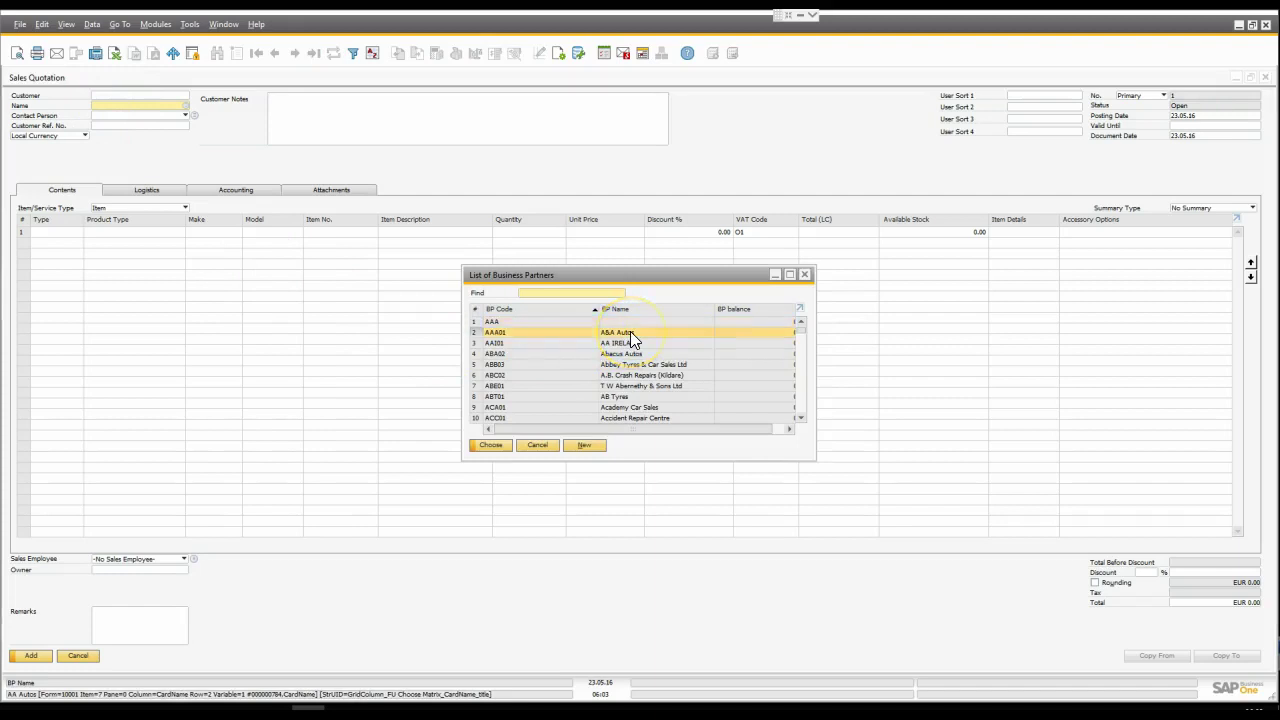
double_click(630, 336)
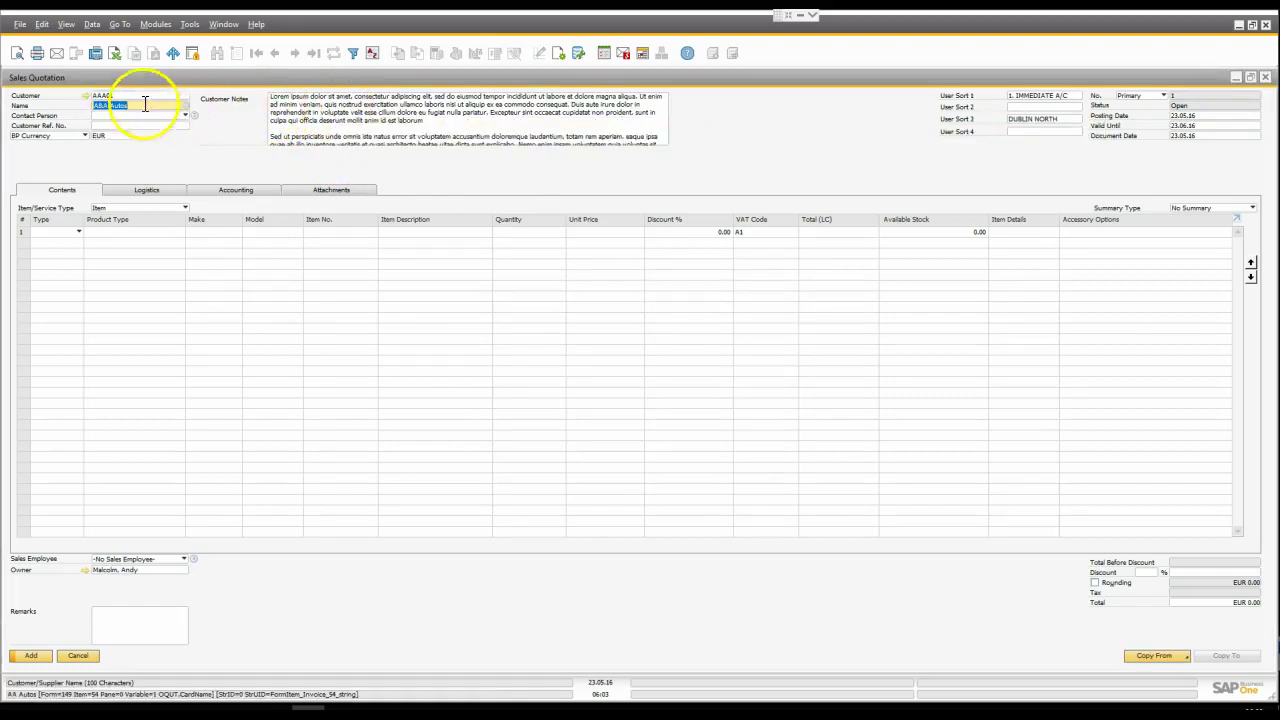
- Examine the remarks, user sort fields and general details in the customer's business partner master data
left_click(85, 95)
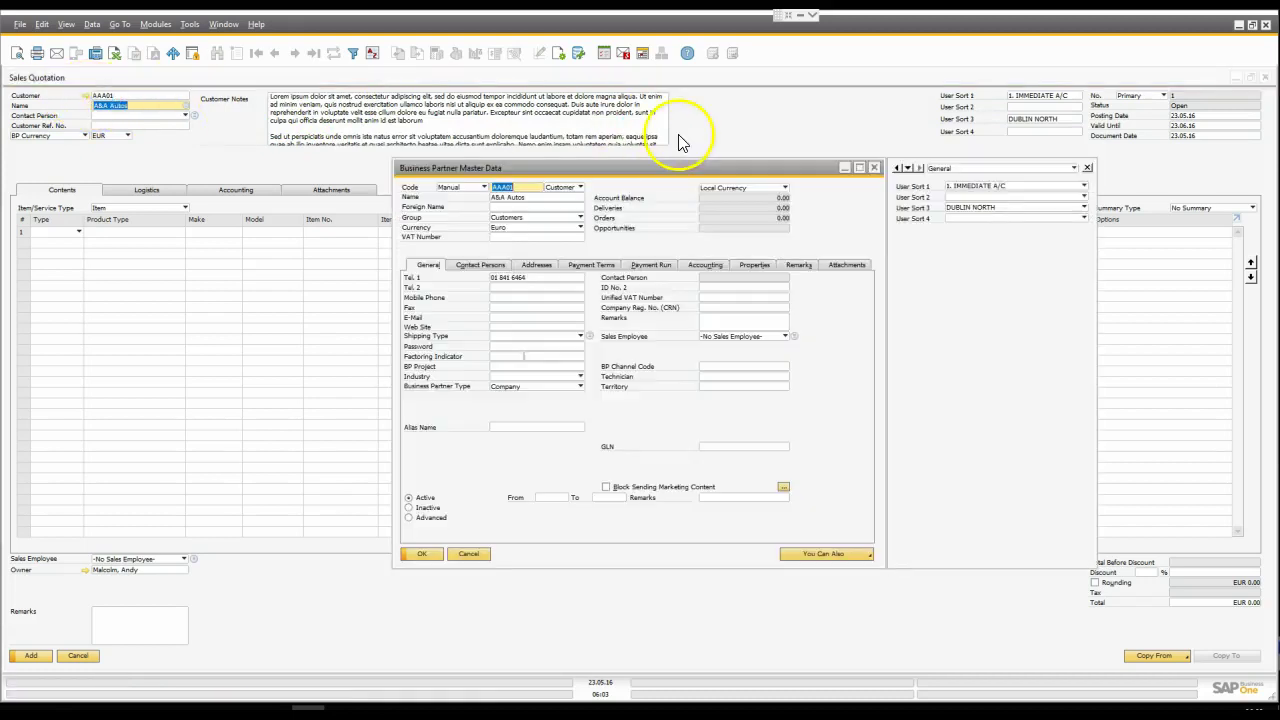
left_click(757, 264)
left_click(797, 265)
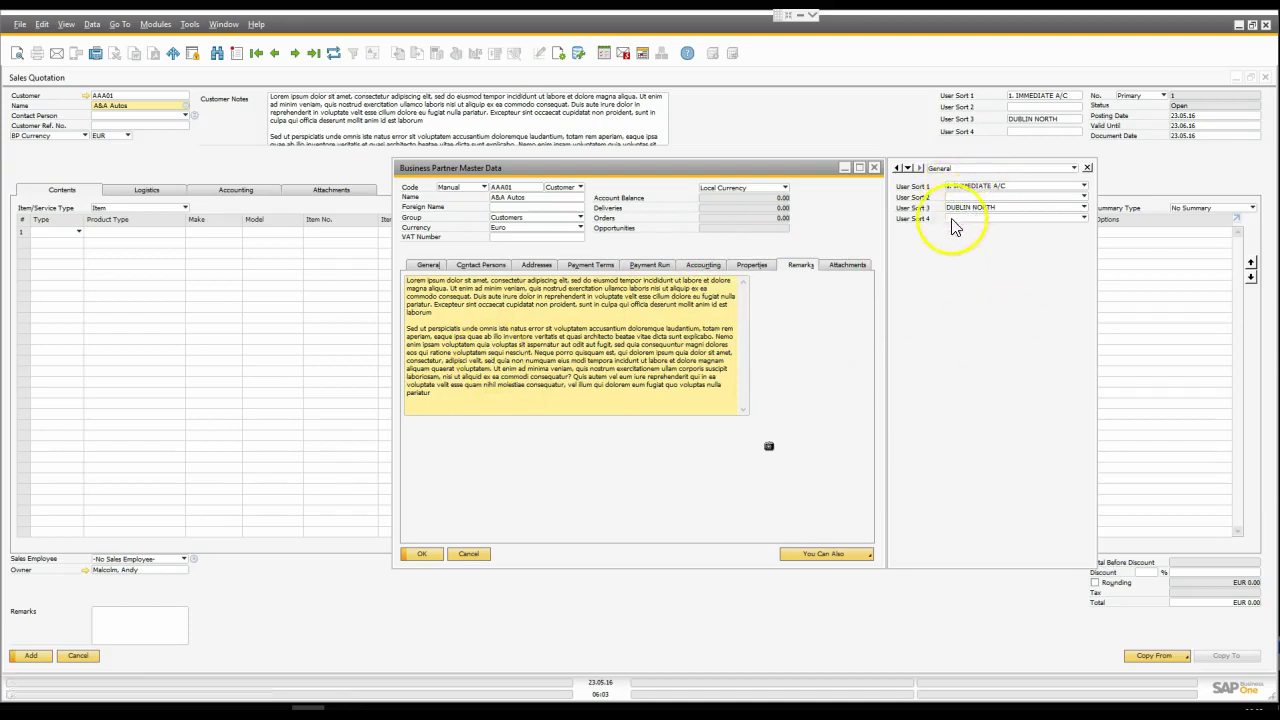
left_click(470, 554)
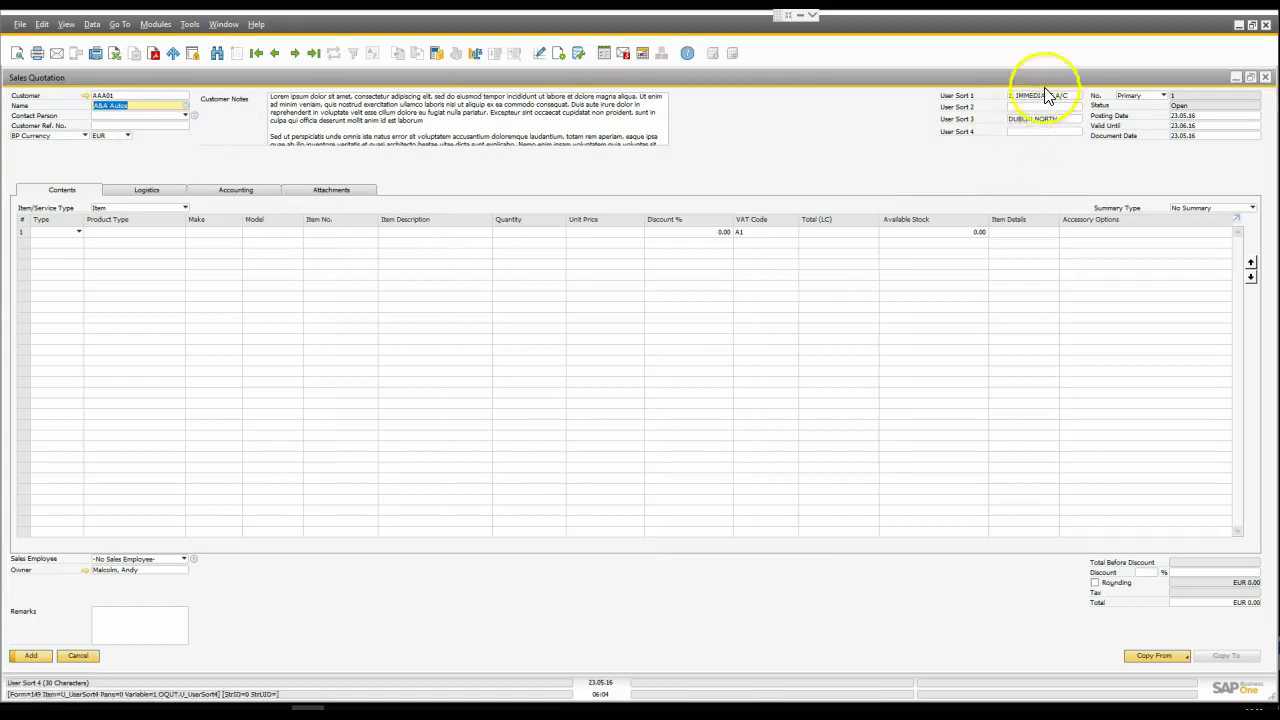
left_click(85, 95)
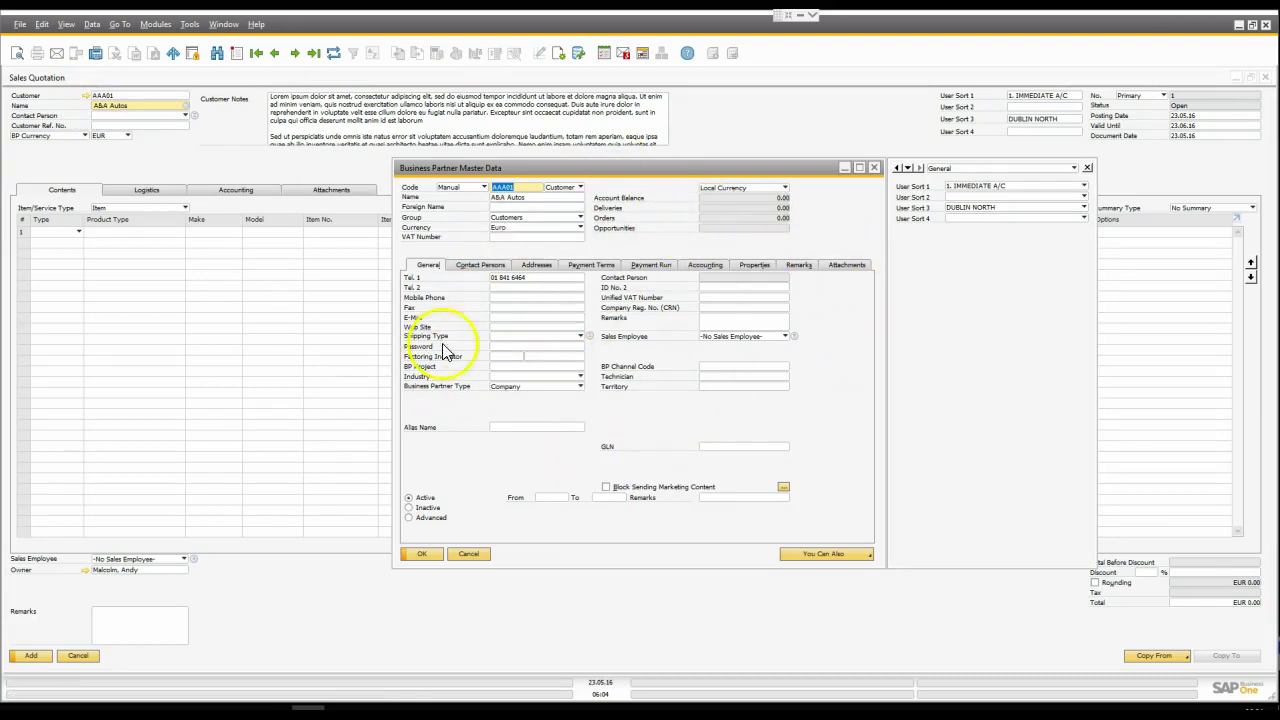
left_click(873, 167)
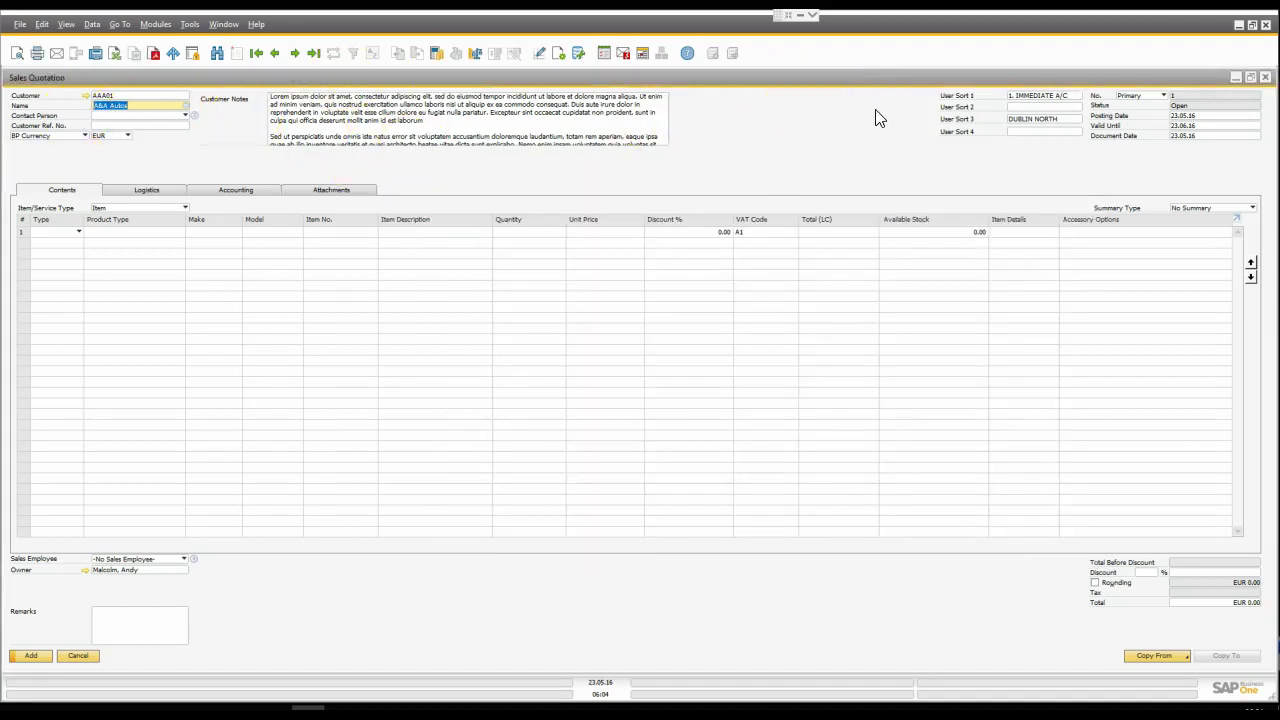
- Look through the available product types for the quotation's first line without choosing one
left_click(112, 232)
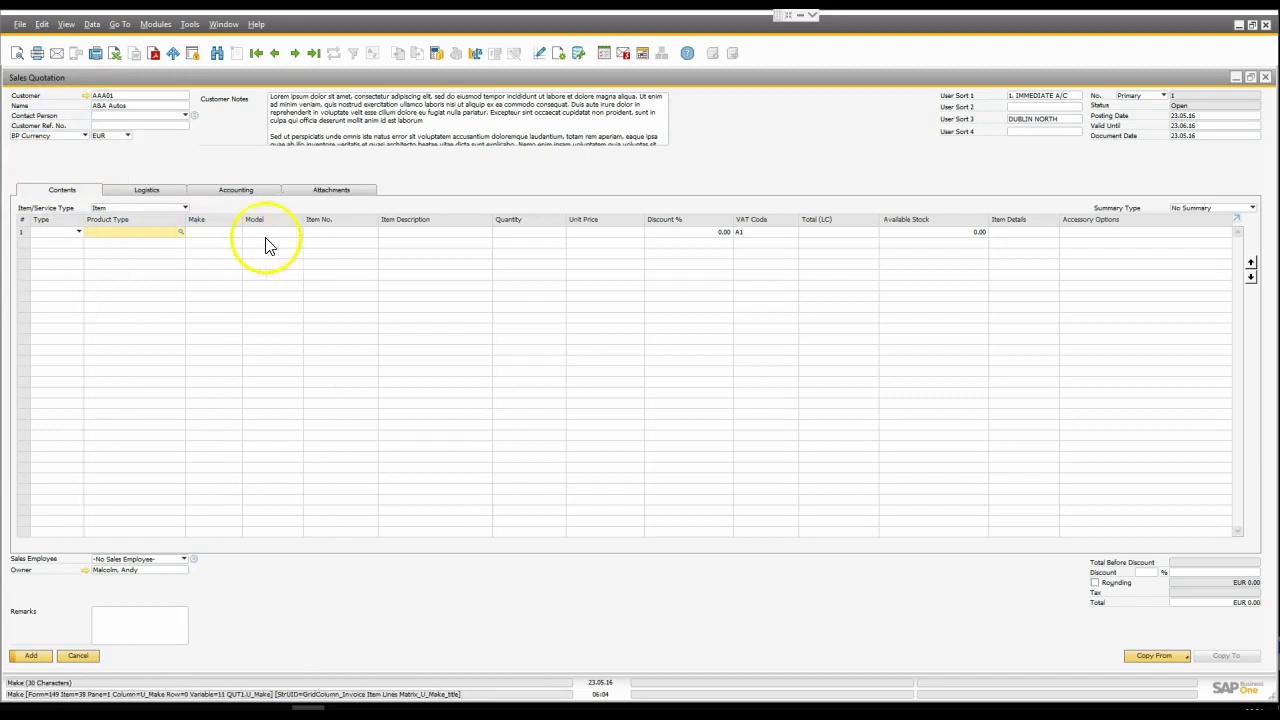
left_click(181, 234)
left_click_drag(755, 345, 748, 414)
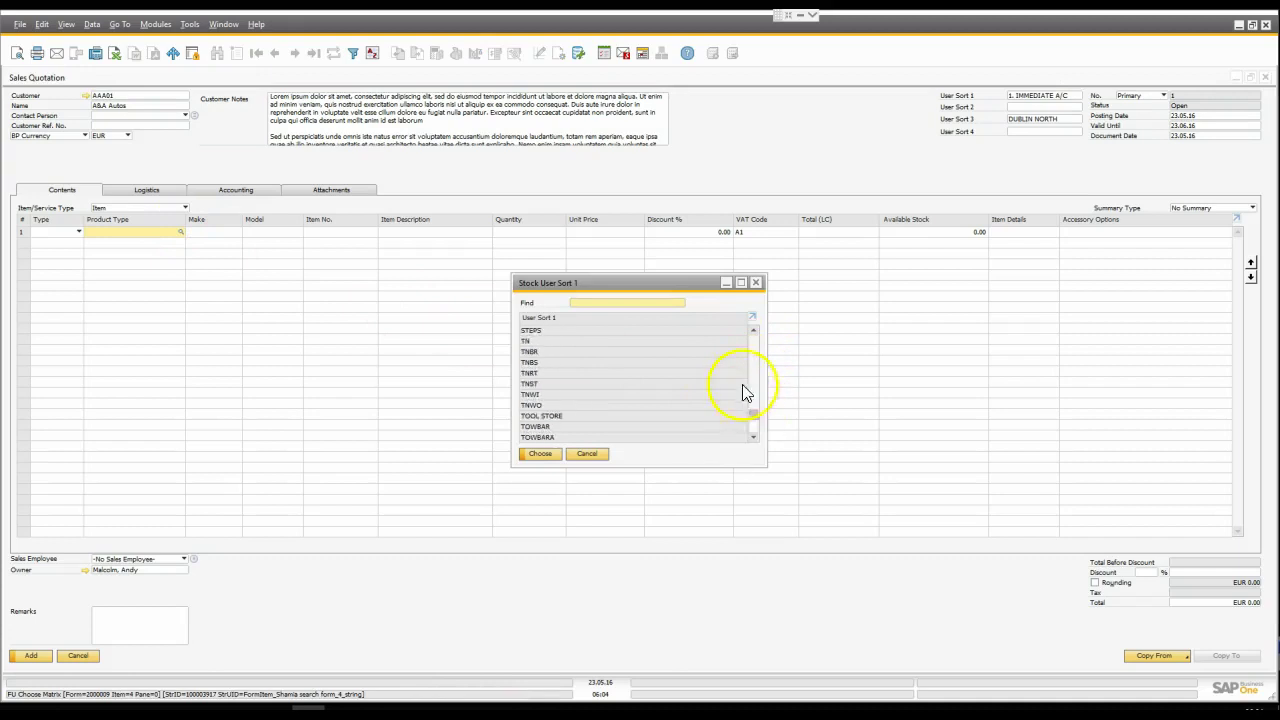
left_click(585, 453)
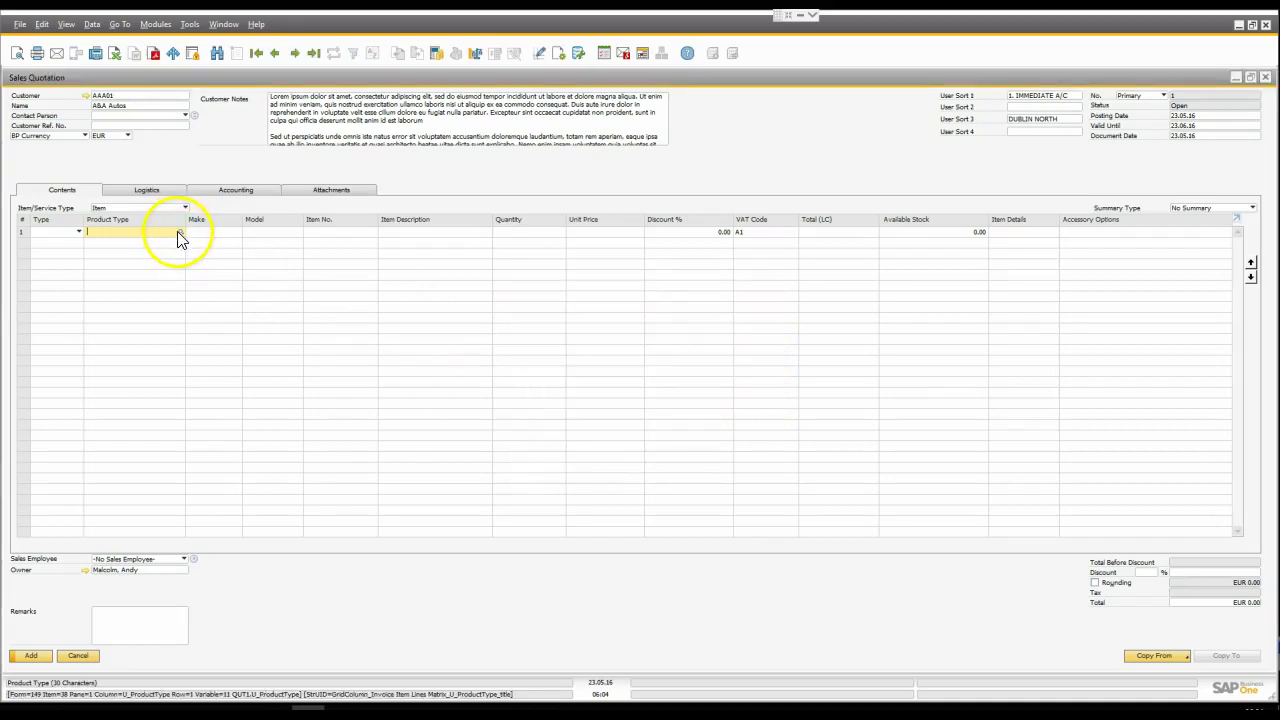
- Set the first line's product type to TOWBAR, found by searching for "tow", and its make to Citroen
left_click(180, 233)
type("tow")
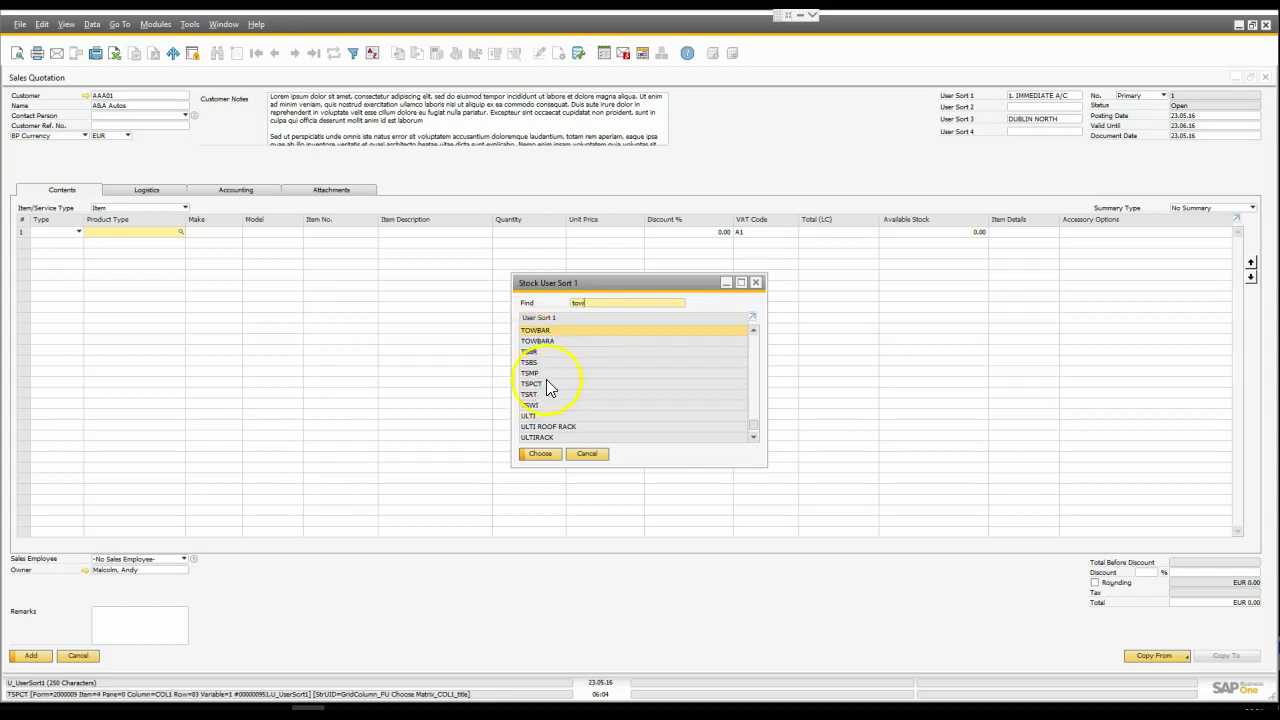
double_click(540, 331)
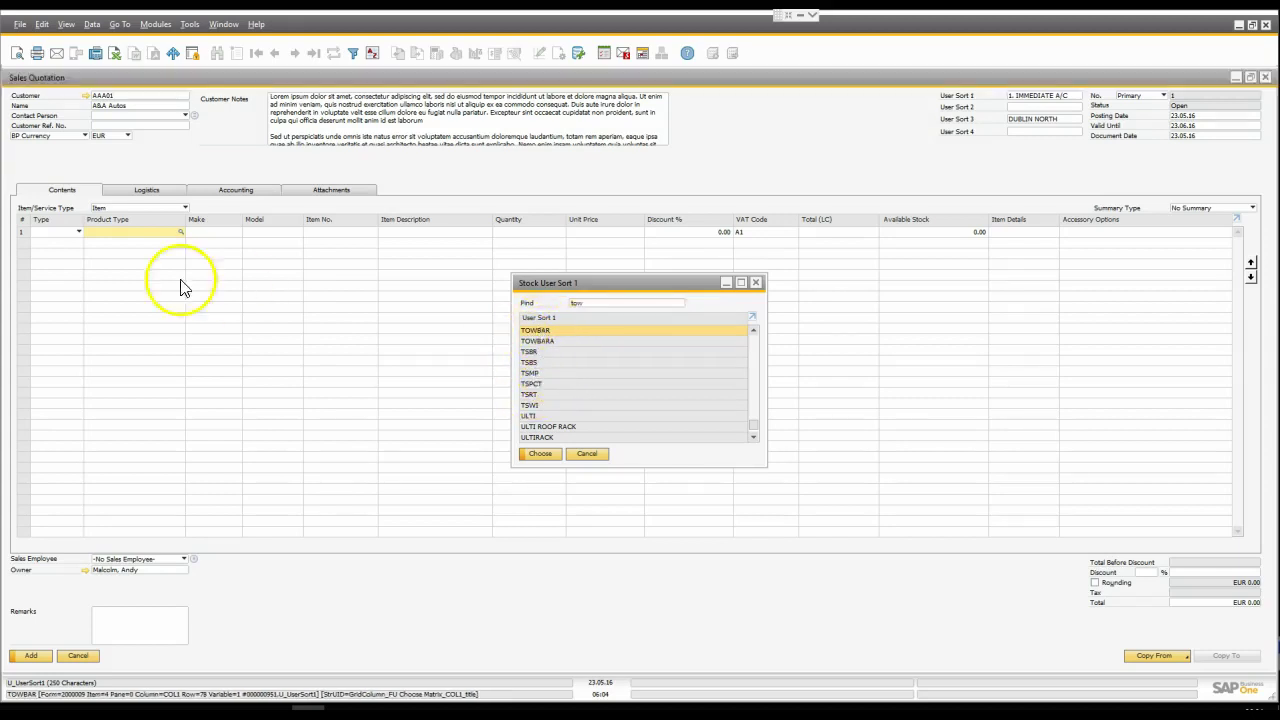
left_click(224, 231)
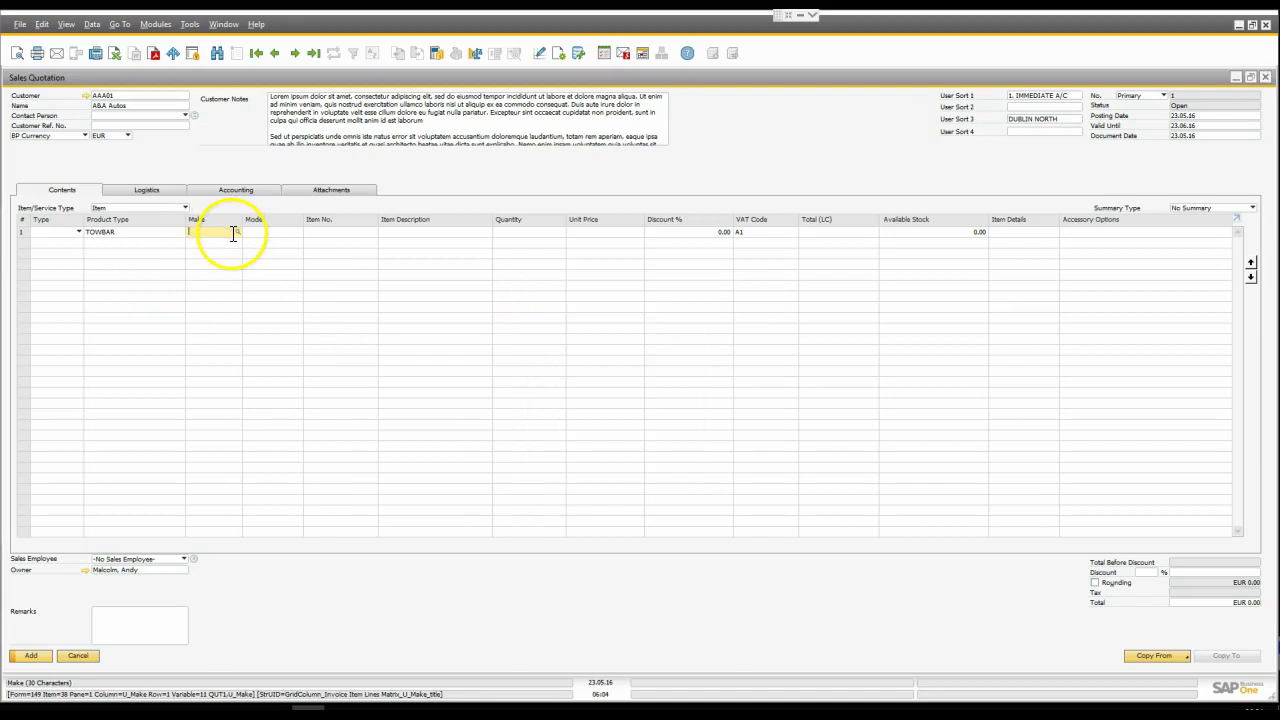
left_click(236, 232)
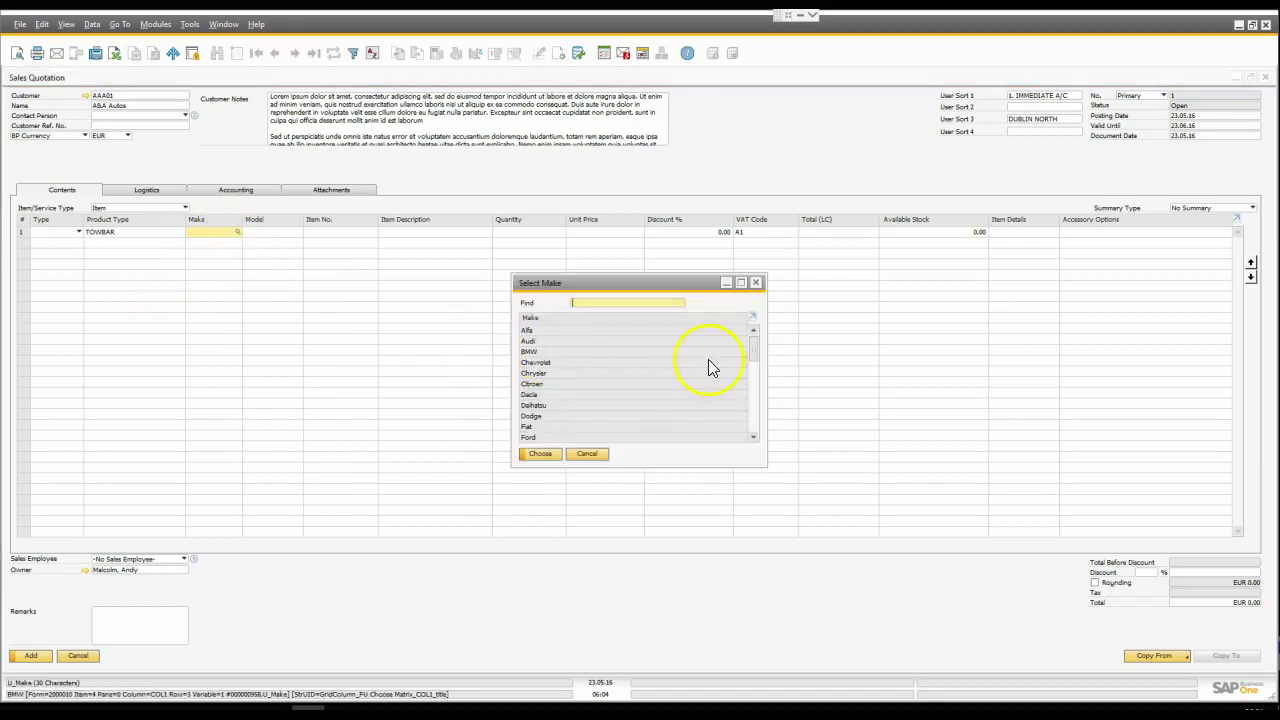
mouse_move(756, 340)
left_mouse_down()
mouse_move(756, 417)
mouse_move(756, 340)
left_mouse_up()
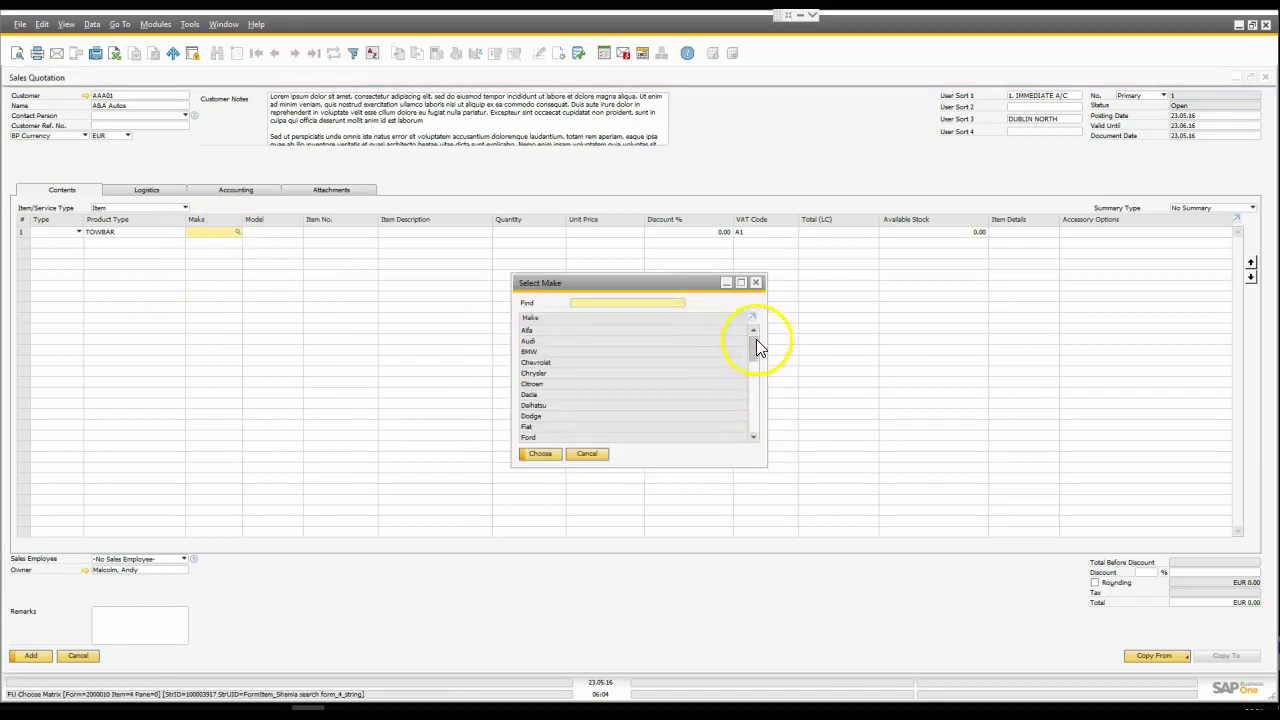
double_click(533, 385)
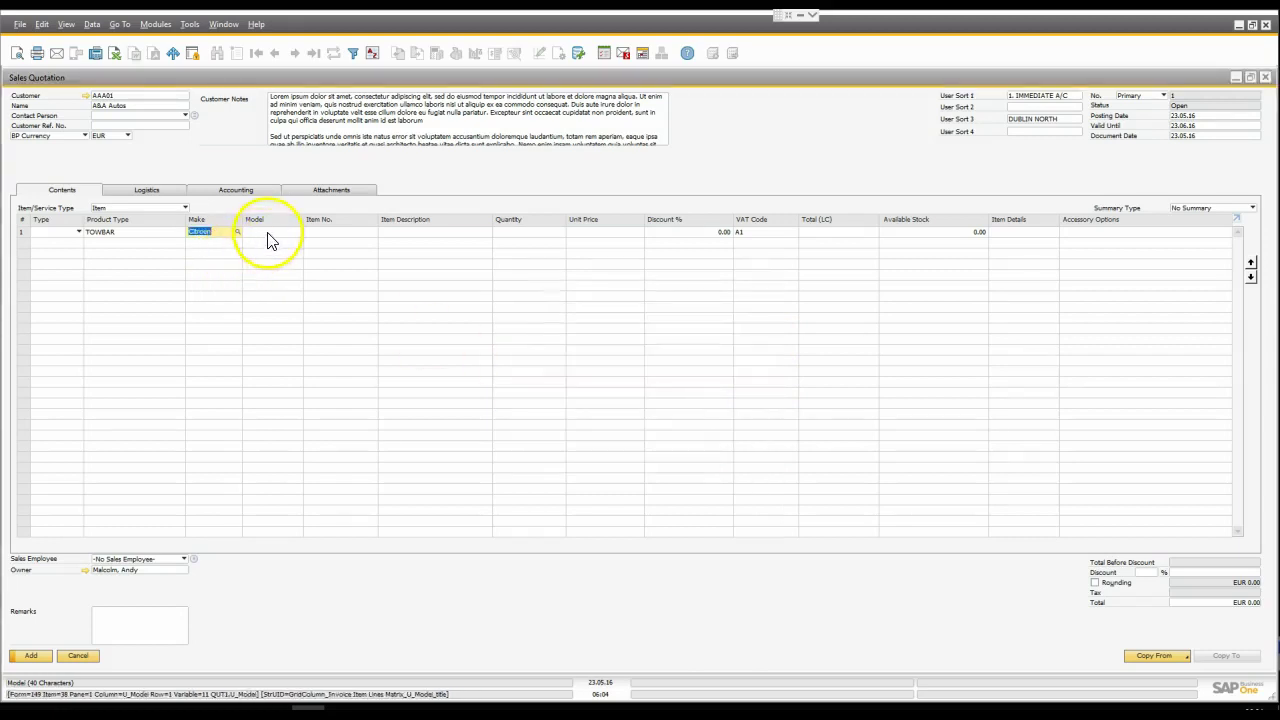
- Look through the list of Citroen models for the first line without choosing one
left_click(293, 235)
left_click(300, 232)
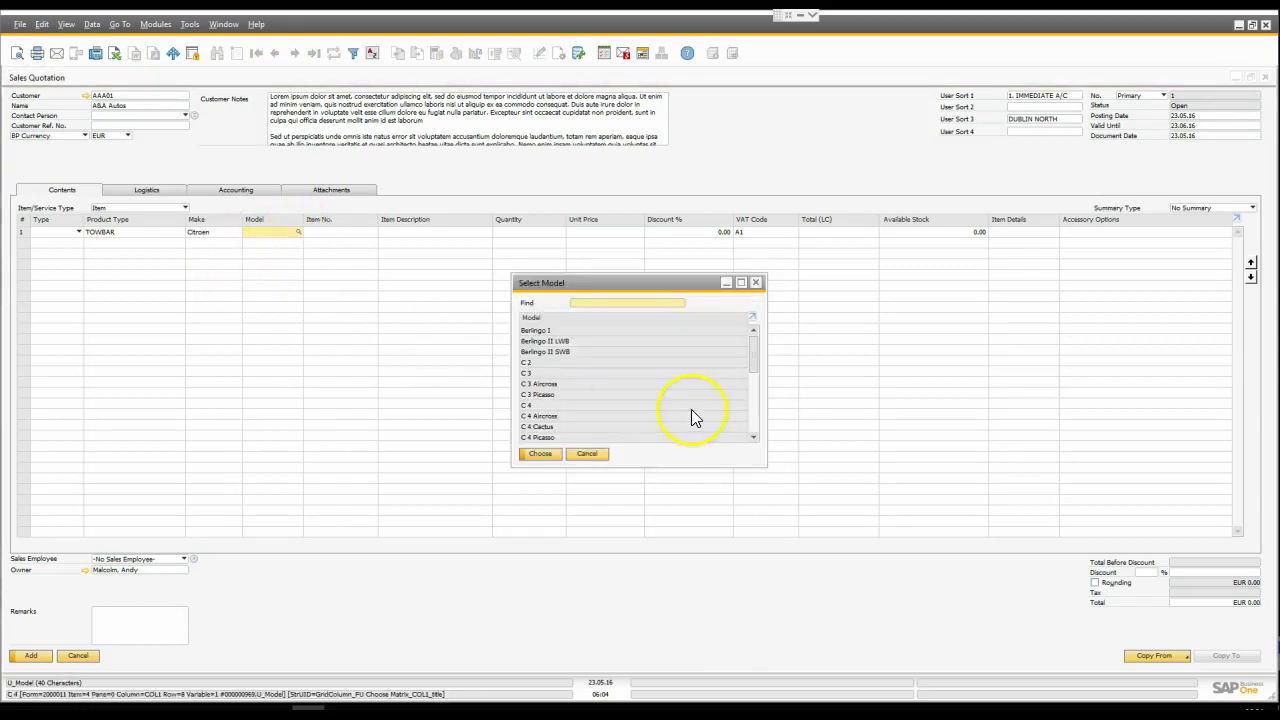
scroll(755, 405, "down", 3)
scroll(752, 415, "down", 4)
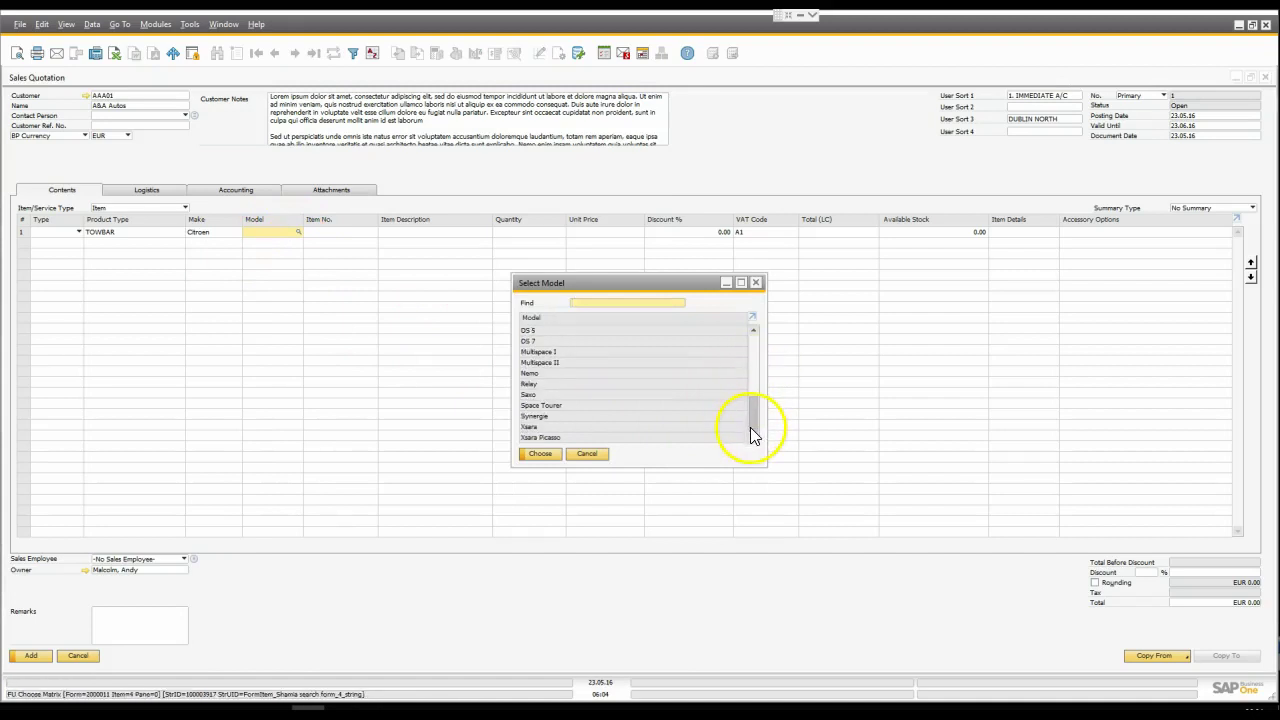
left_click_drag(753, 437, 752, 334)
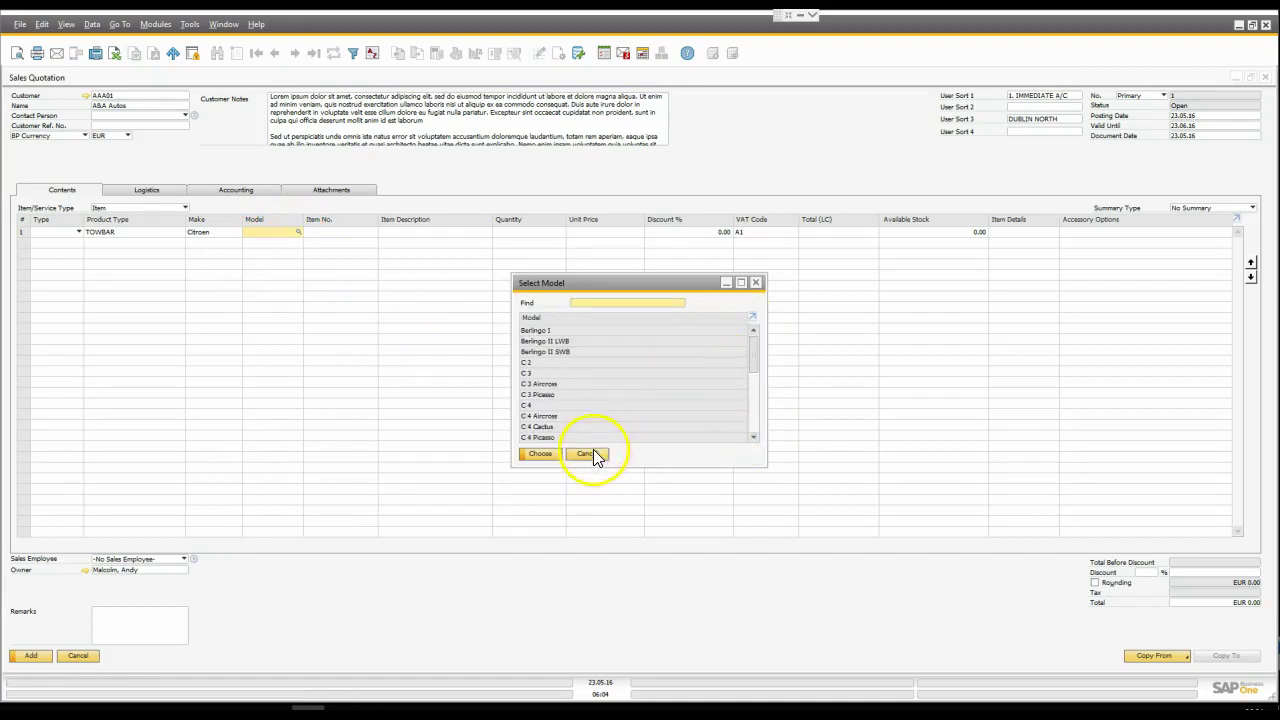
left_click(587, 453)
- Clear the line's make and product type, and search for items using only the model text "c max"
left_click(220, 231)
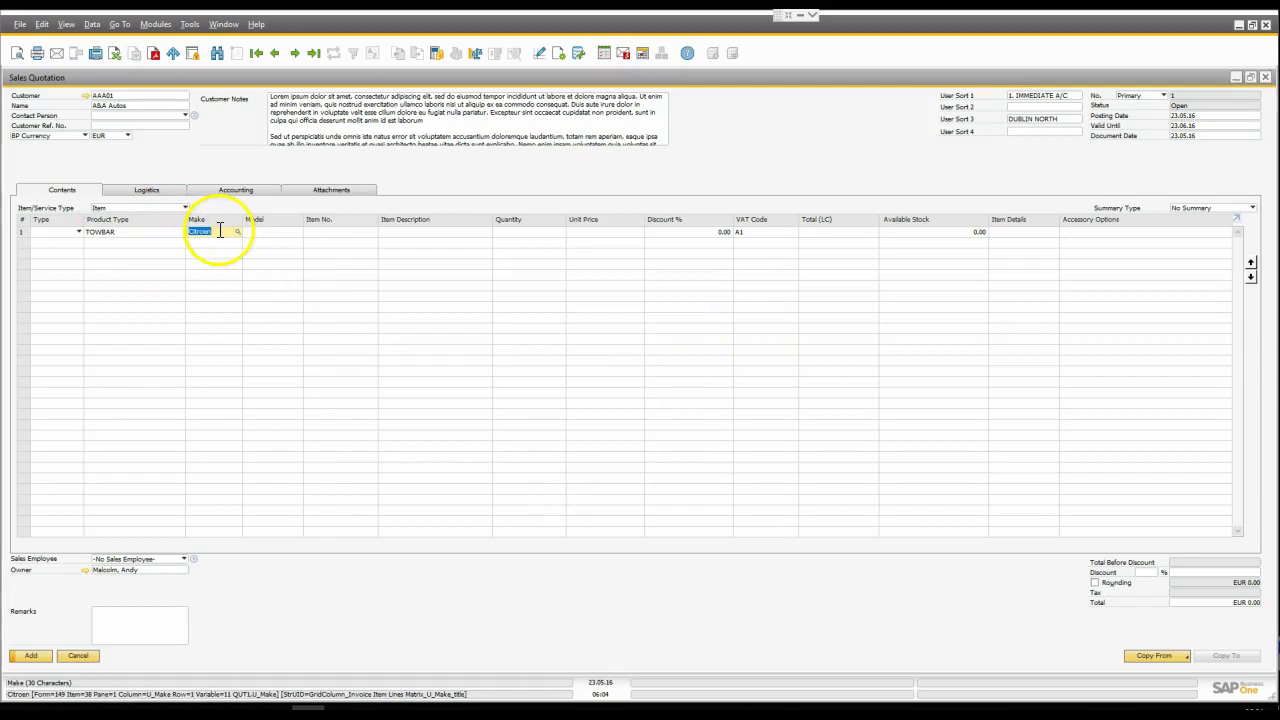
left_click(171, 231)
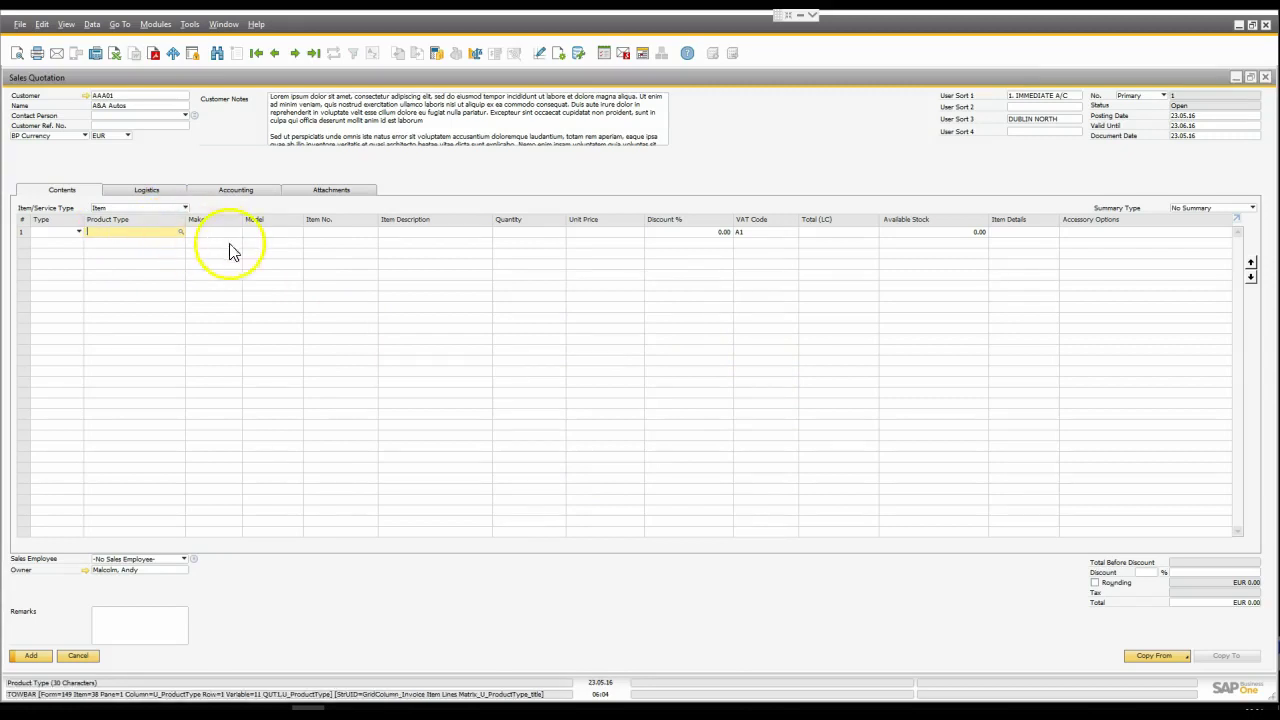
left_click(275, 233)
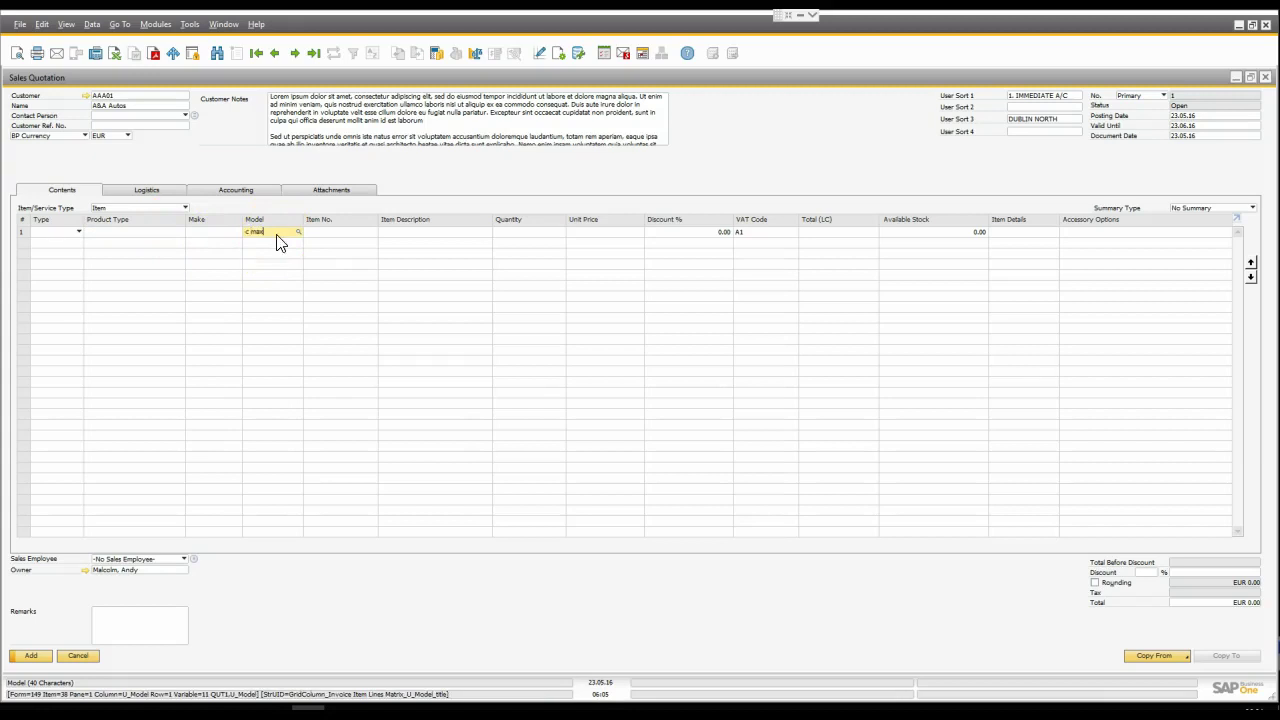
left_click(305, 234)
left_click(373, 232)
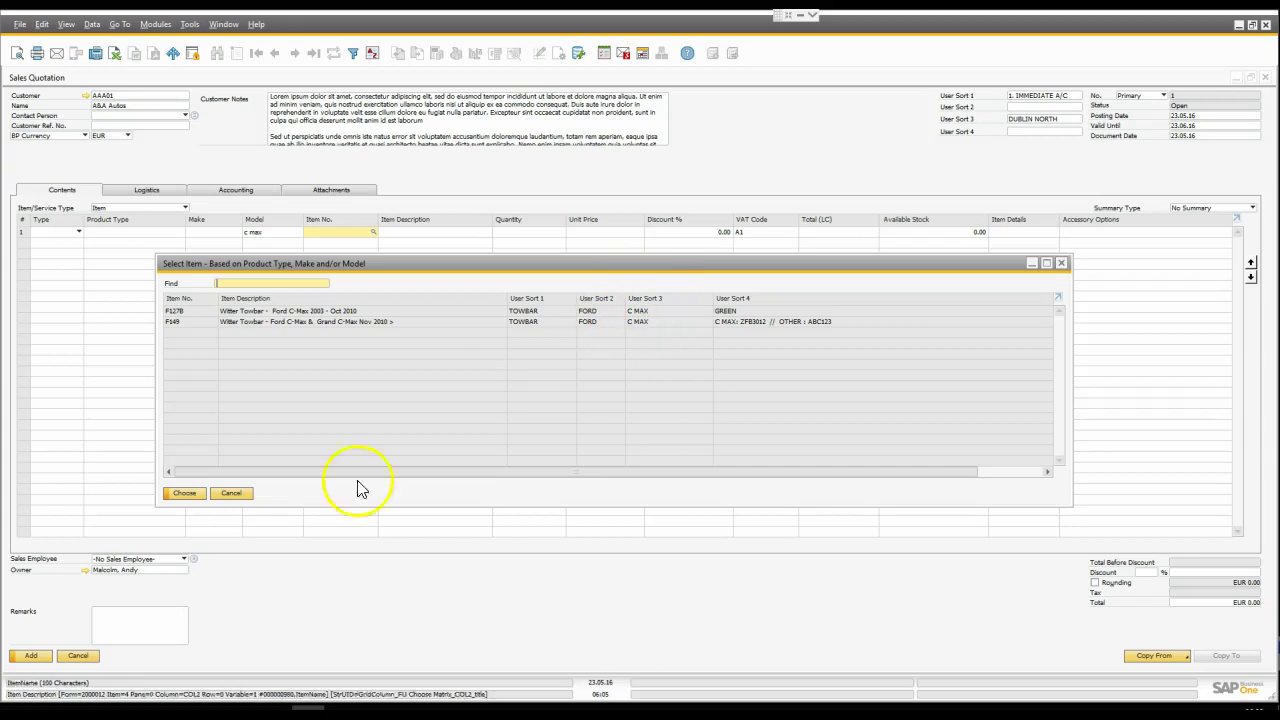
left_click(231, 493)
- Search for items by the model text "c-max", and repeat the item search with the model text "max"
left_click(251, 233)
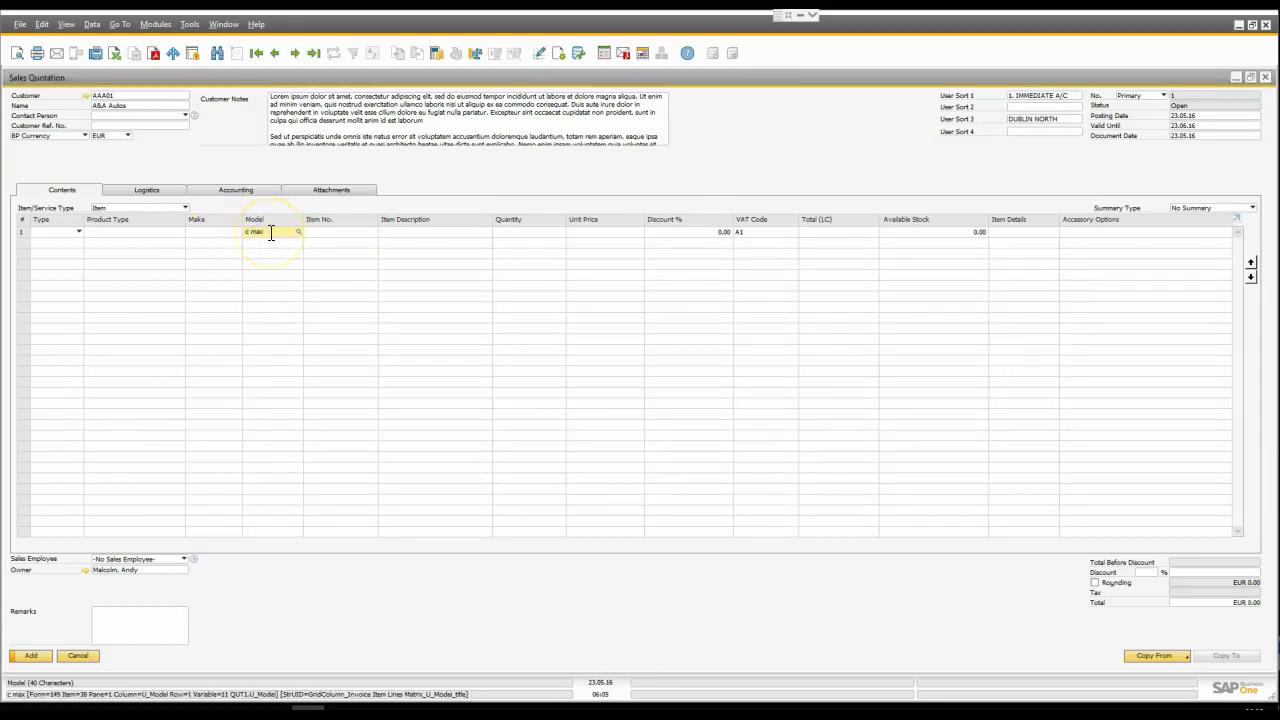
left_click(312, 232)
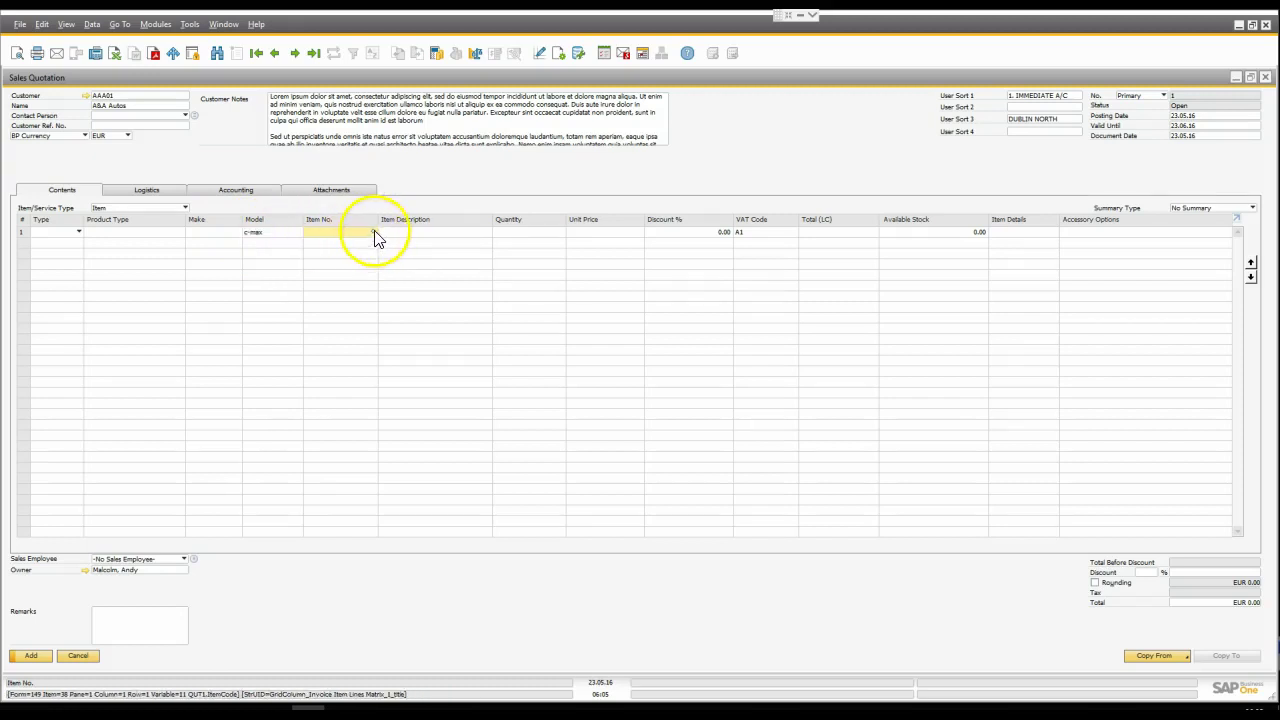
left_click(273, 232)
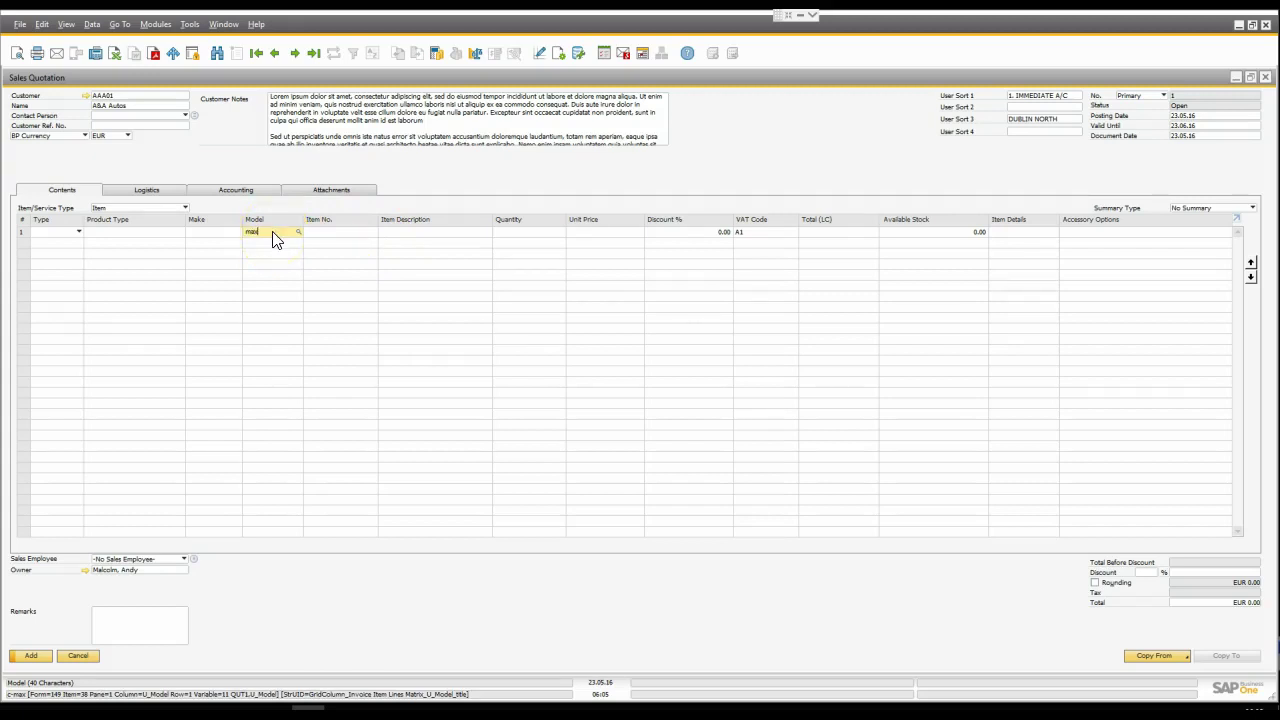
left_click(340, 238)
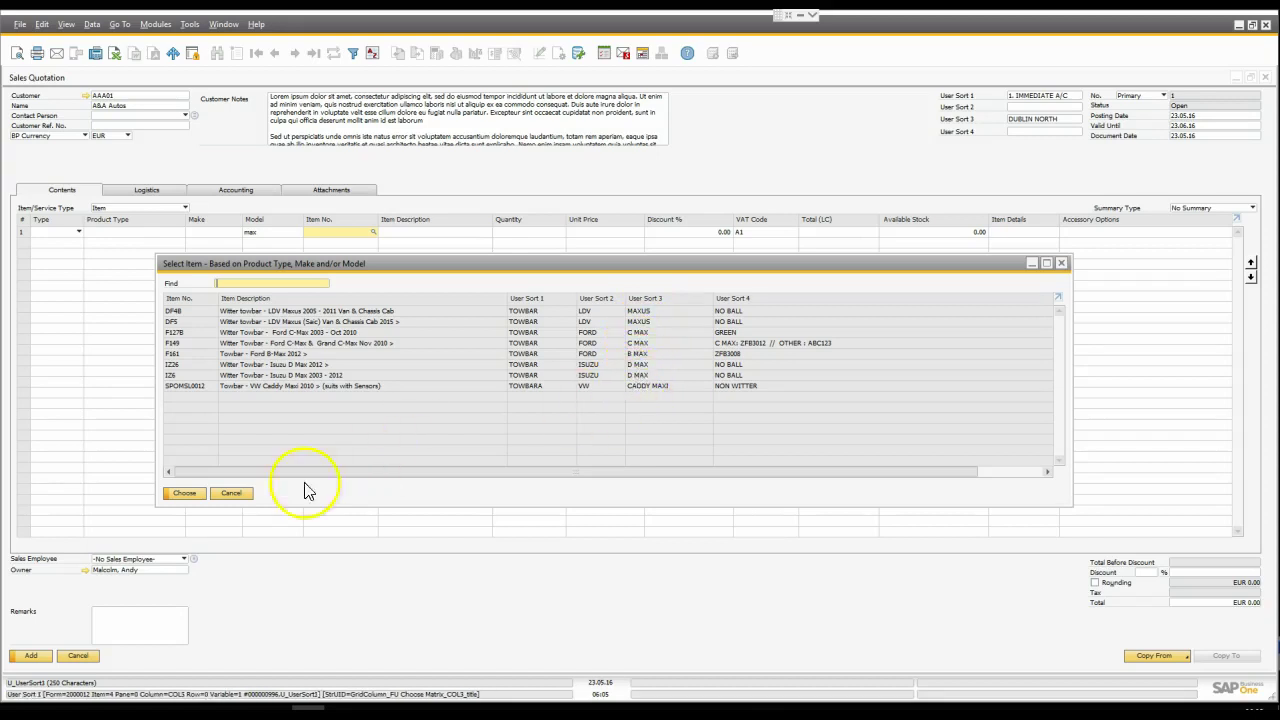
- Search for items using only the model text "7 ser" on the first line, without choosing one
left_click(233, 493)
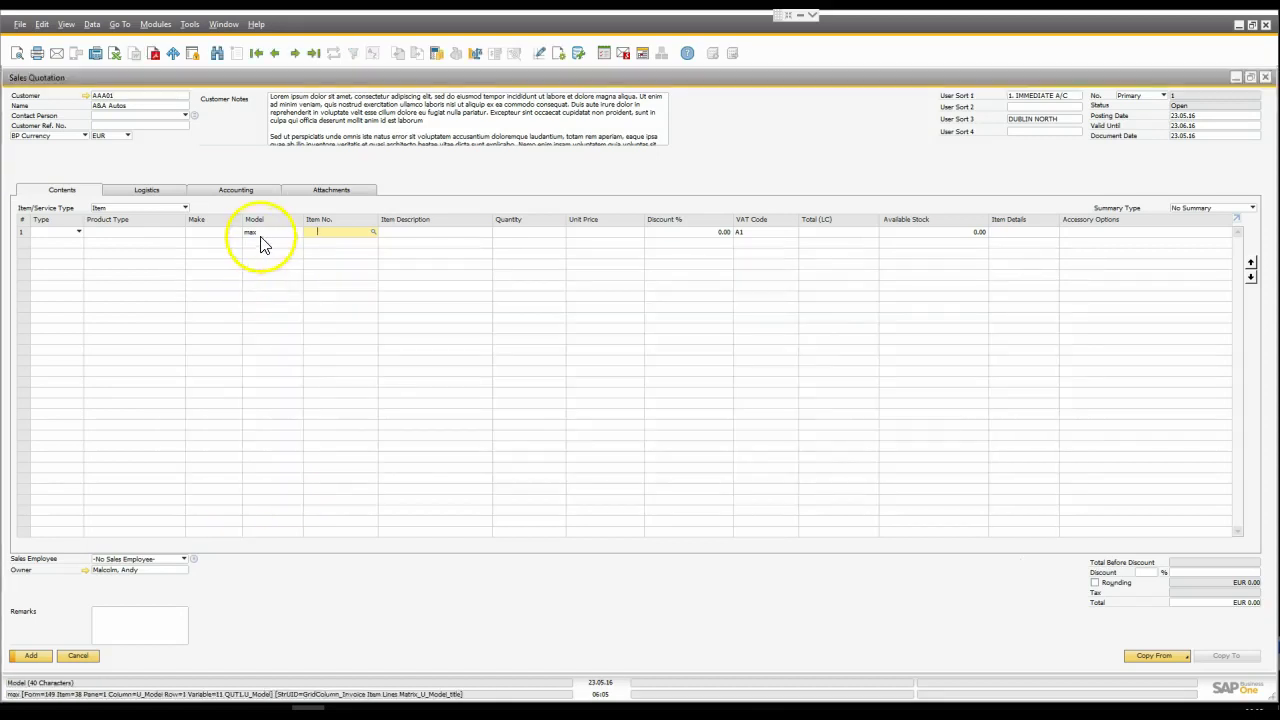
left_click(263, 232)
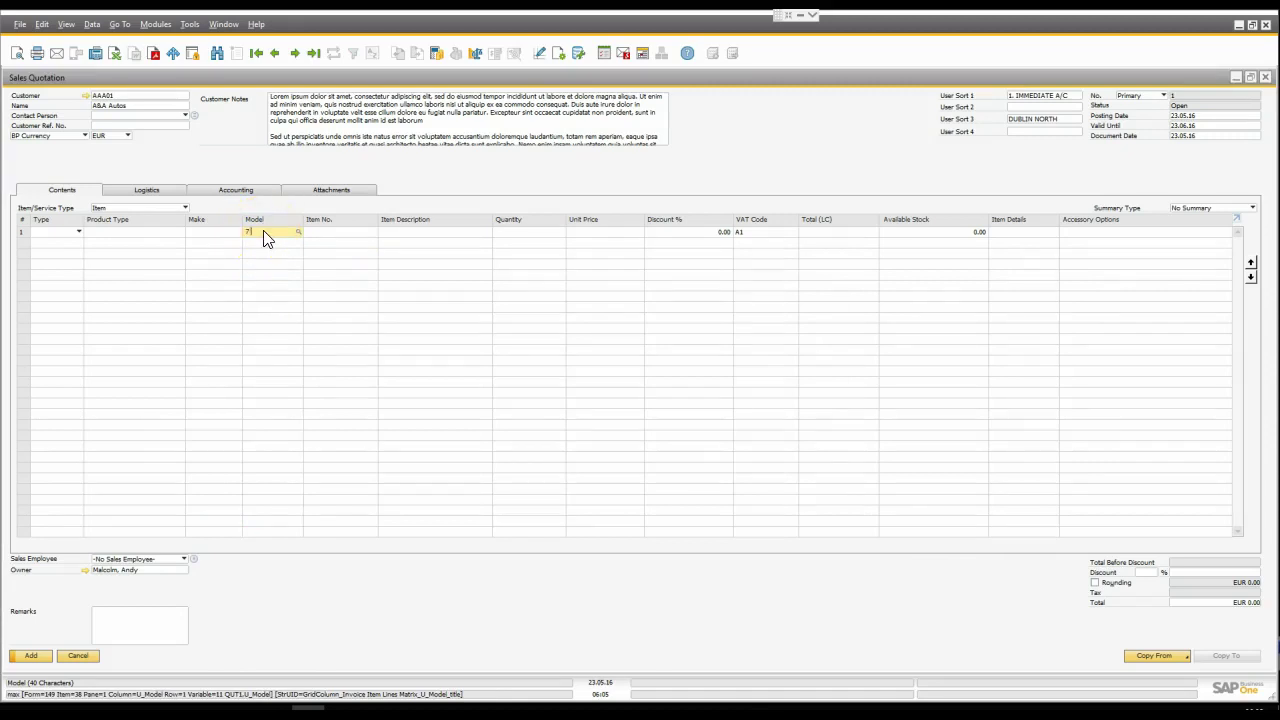
left_click(373, 231)
left_click(374, 232)
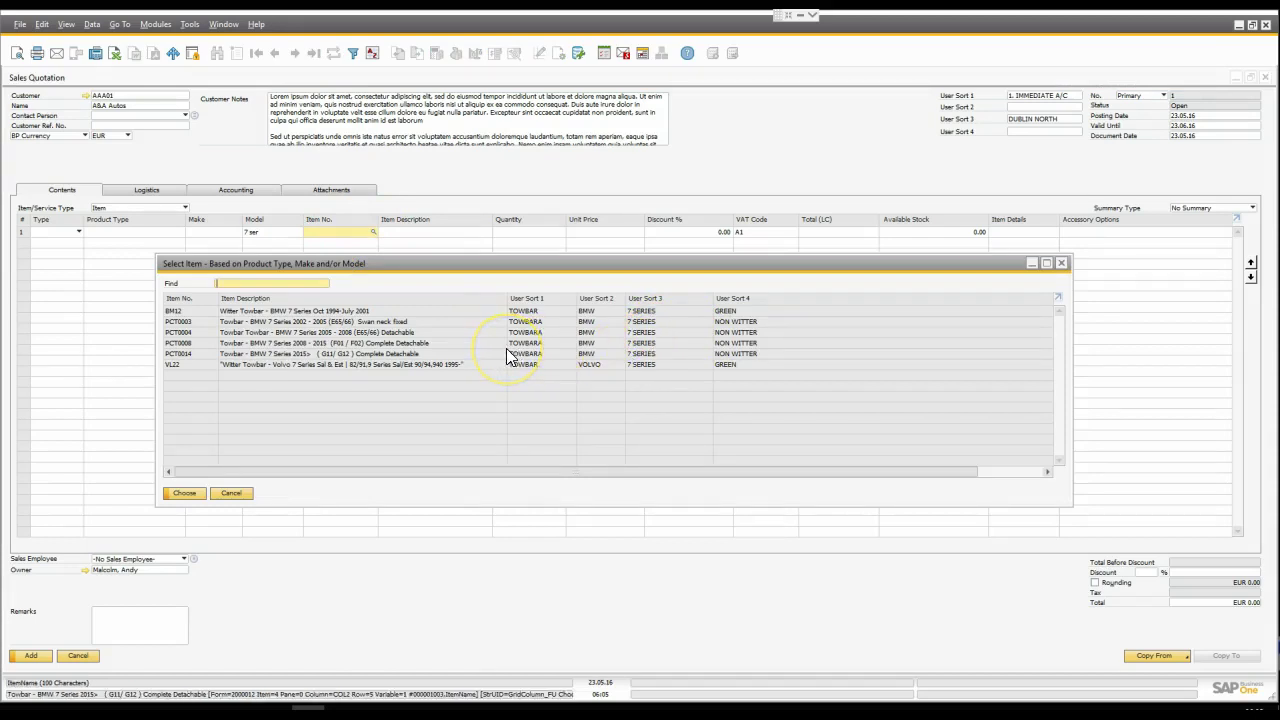
left_click(534, 321)
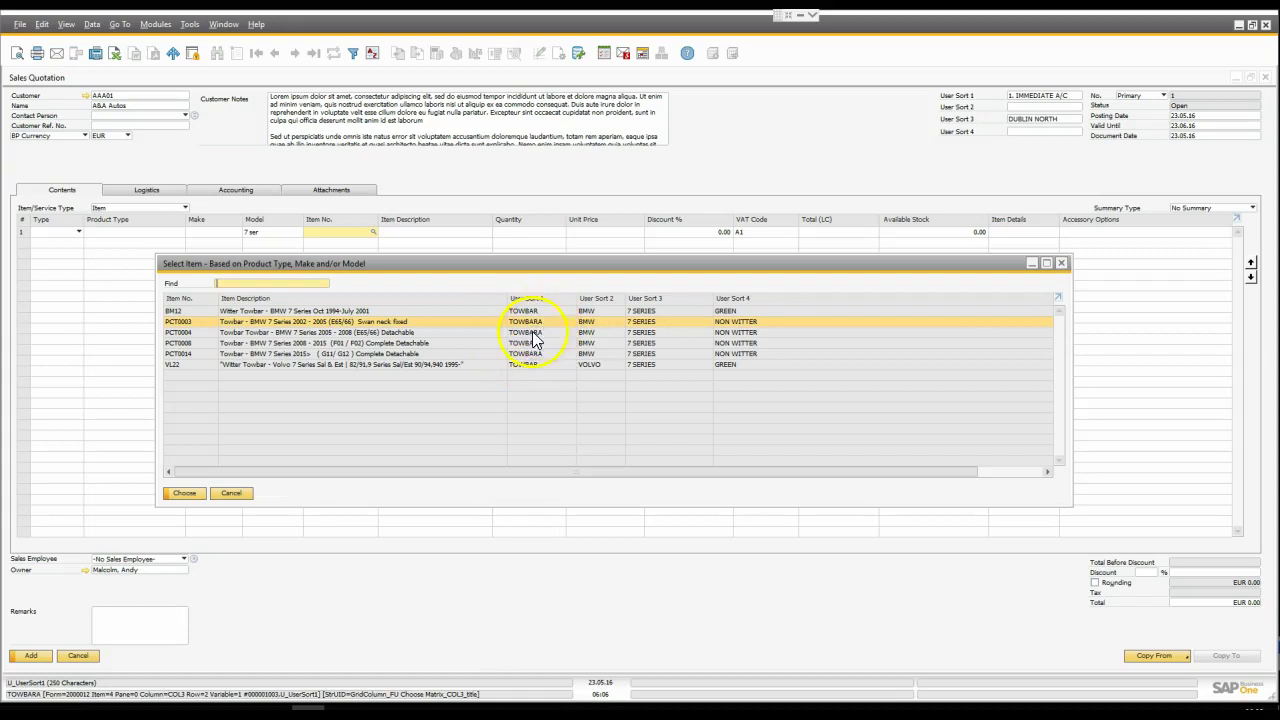
left_click(231, 493)
- Narrow the "7 ser" item search with the product type text "bara", leaving the item unselected
left_click(139, 232)
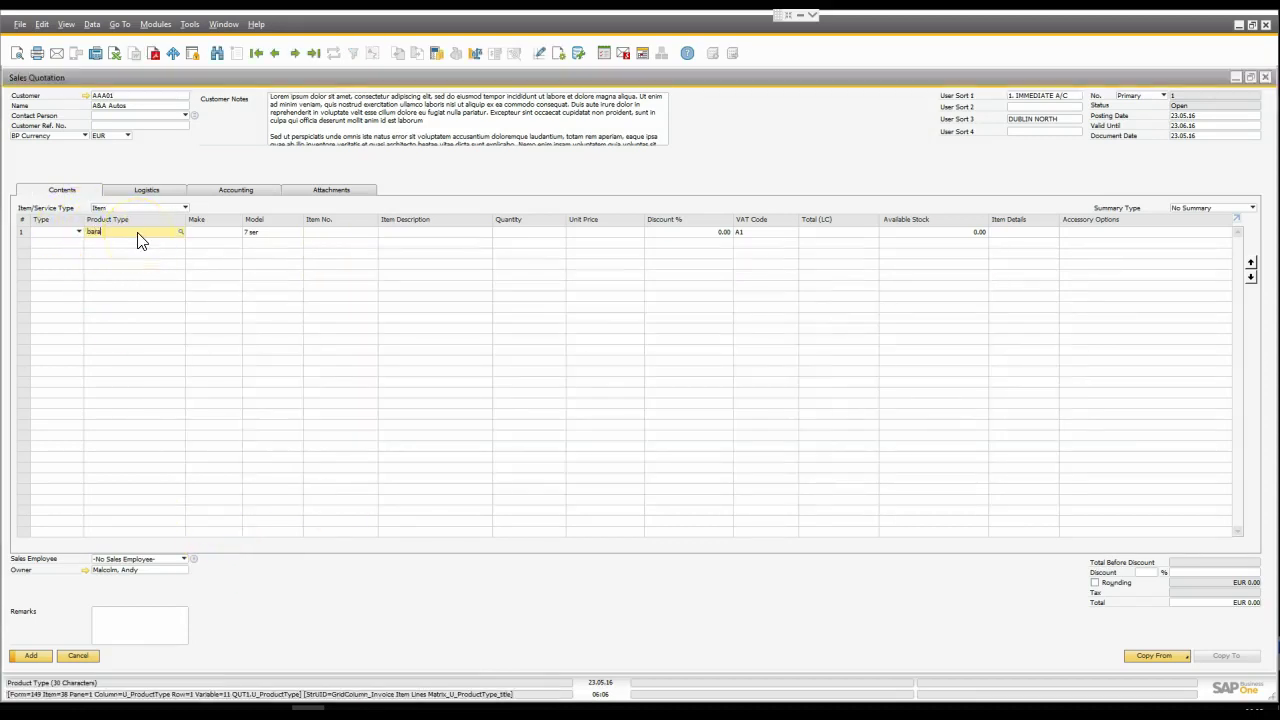
left_click(126, 234)
left_click(371, 233)
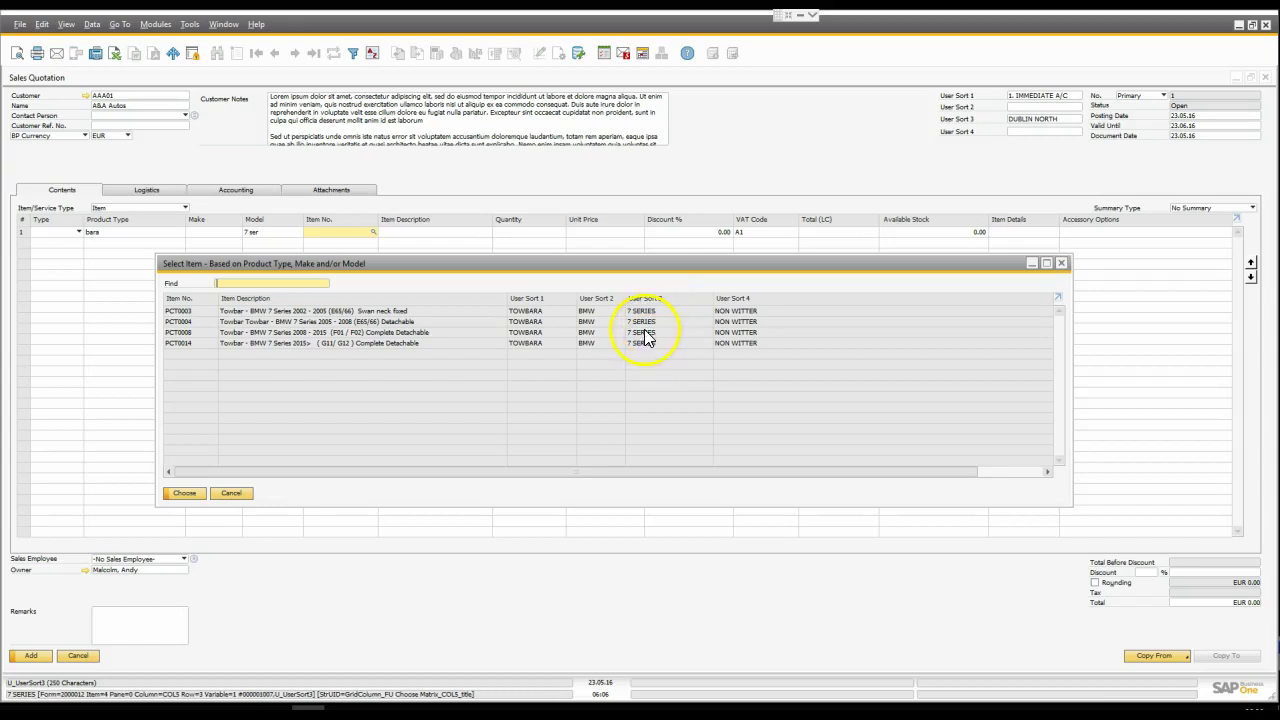
left_click(231, 493)
- Change the first line's model text to "5 ser" and search for items with product type "bara", without choosing one
left_click(252, 232)
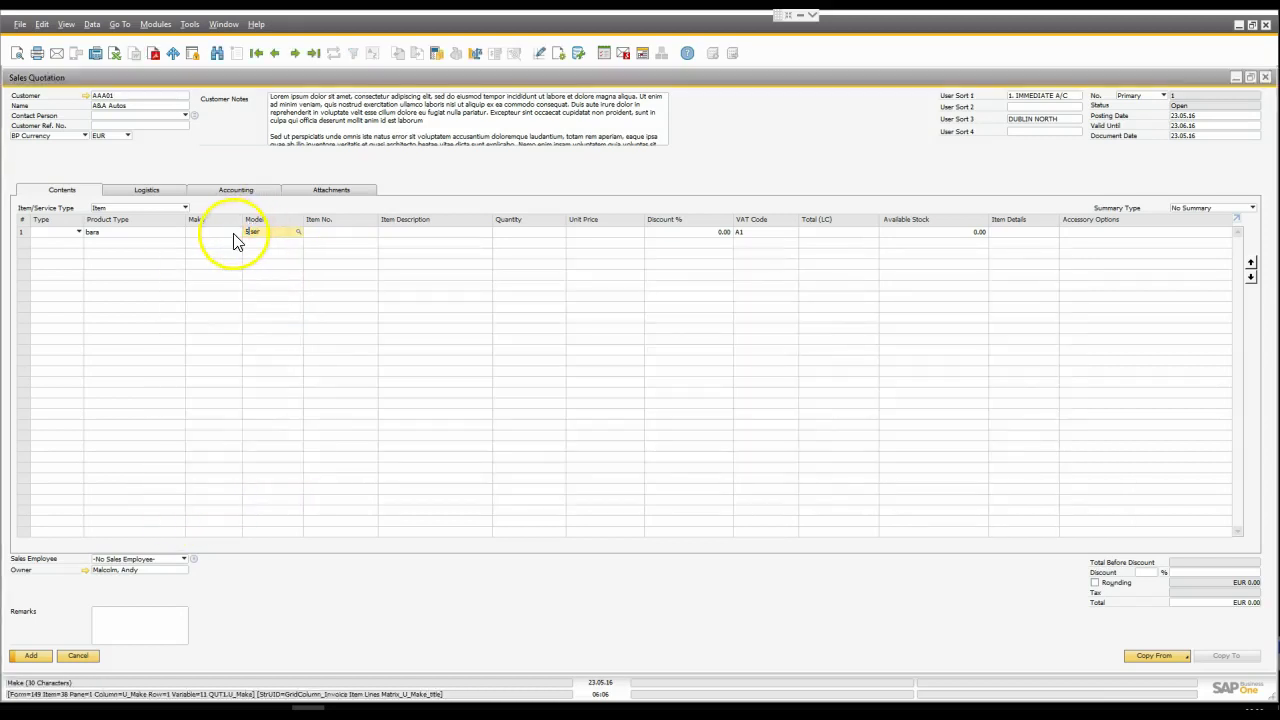
left_click(335, 232)
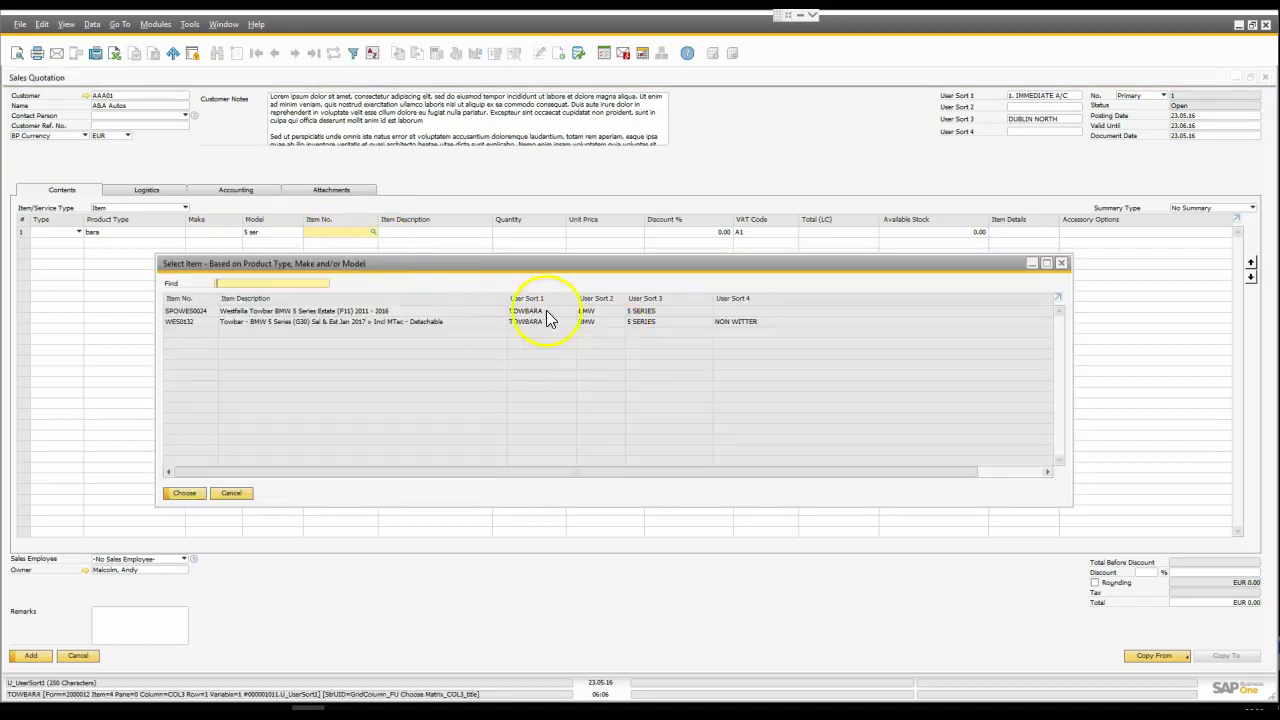
left_click(230, 493)
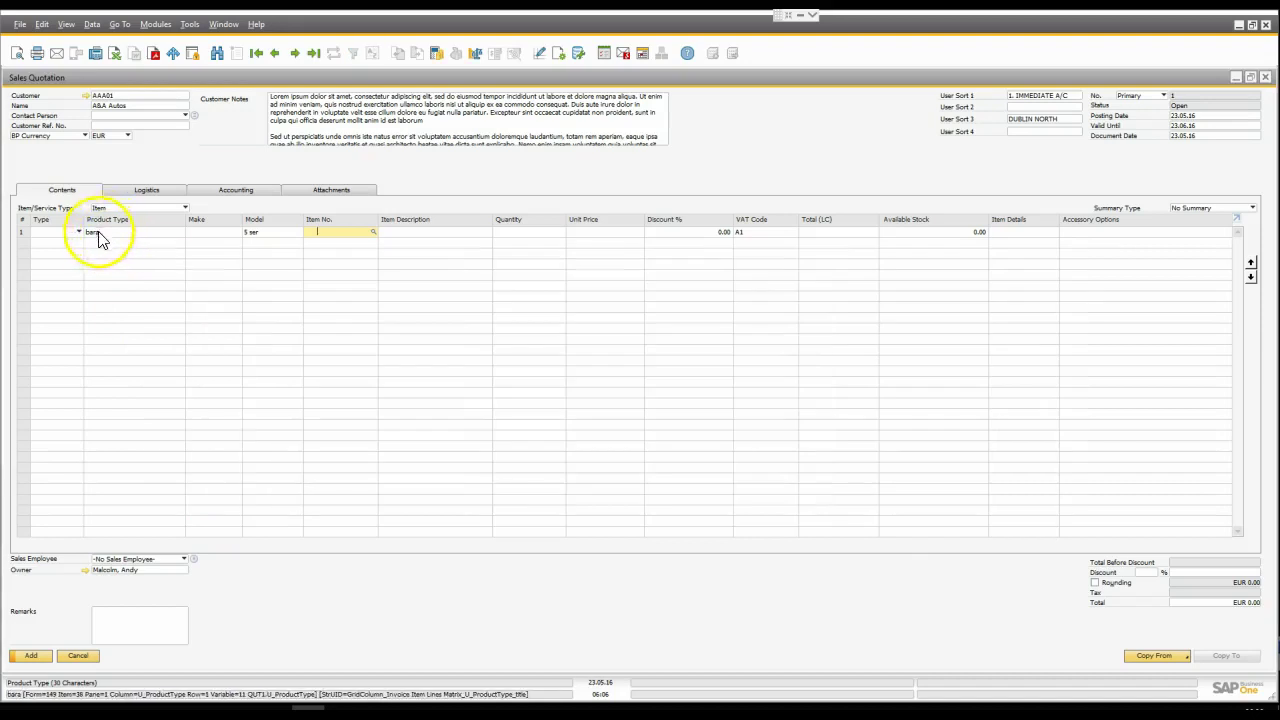
- Clear the first line's product type, search by model "5 ser", and add item BM35A to the line
left_click(262, 233)
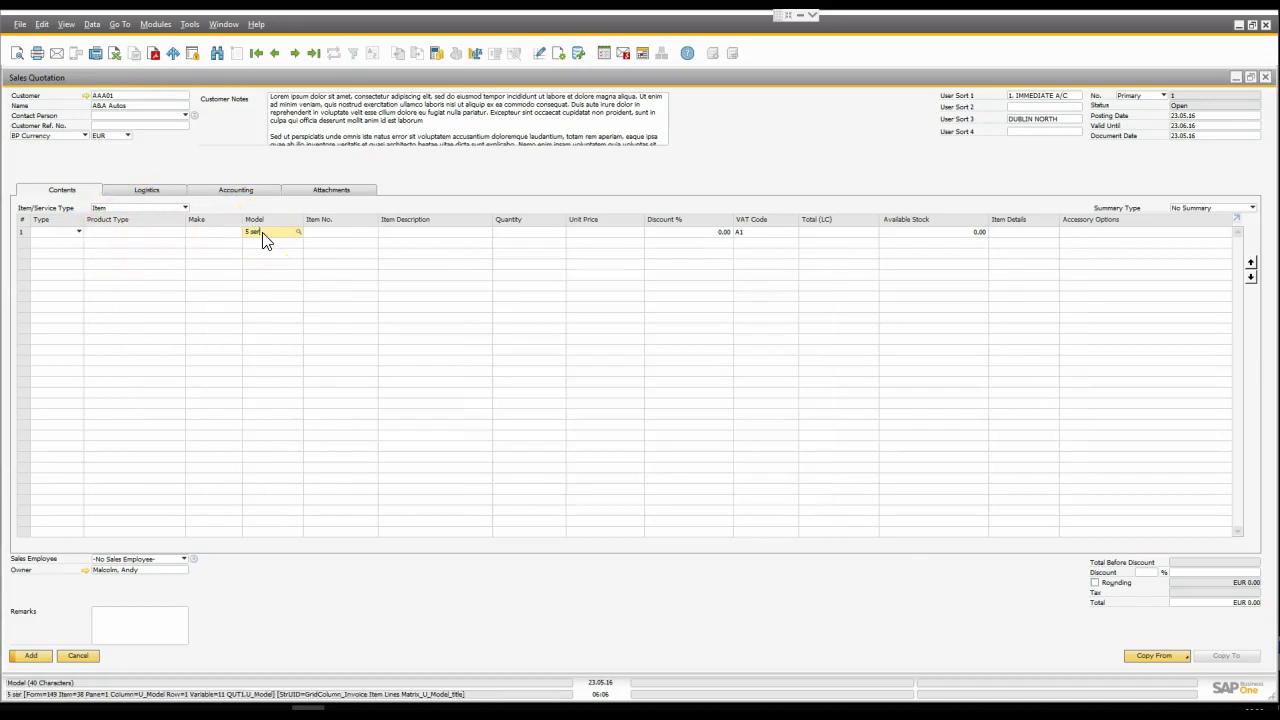
left_click(345, 236)
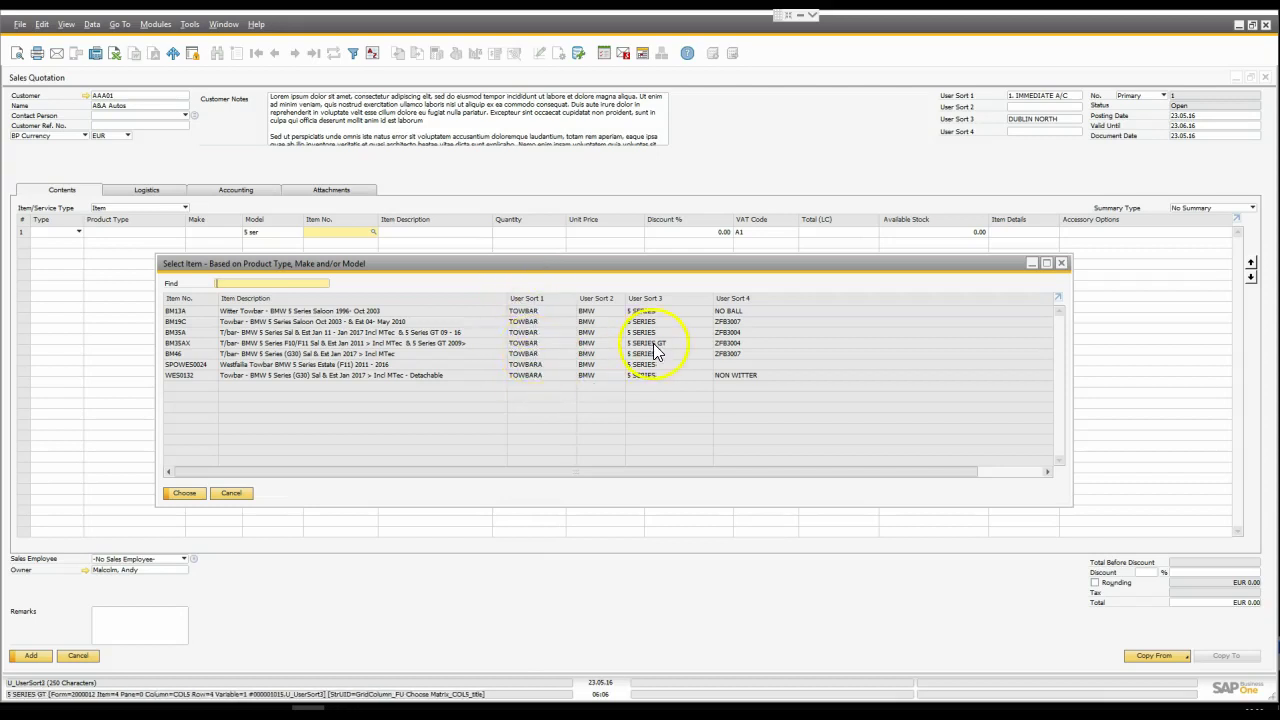
left_click(728, 333)
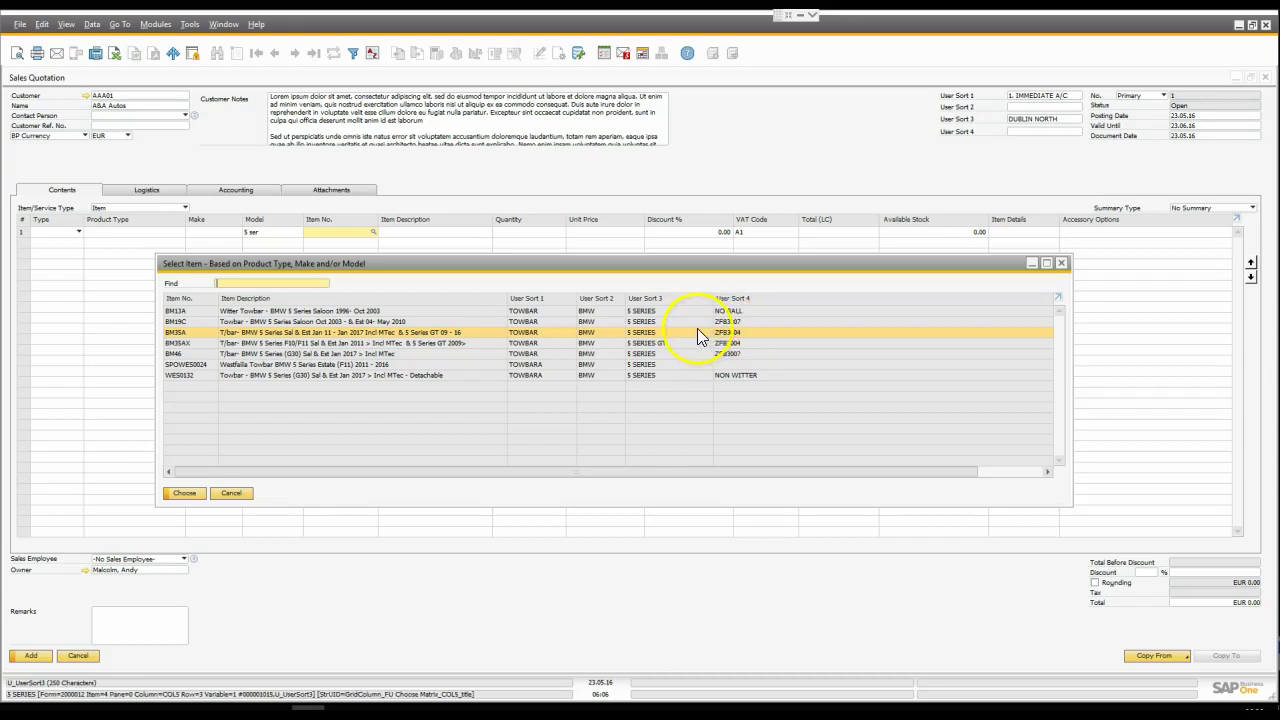
double_click(694, 331)
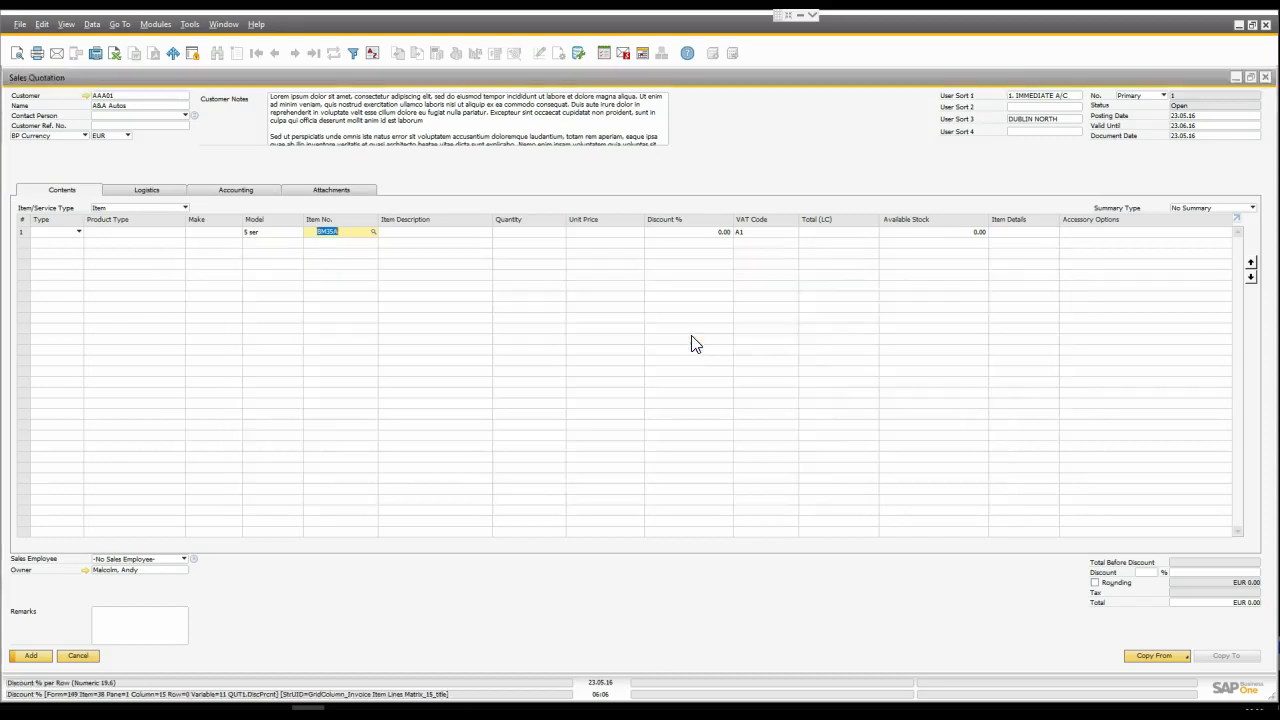
left_click(449, 251)
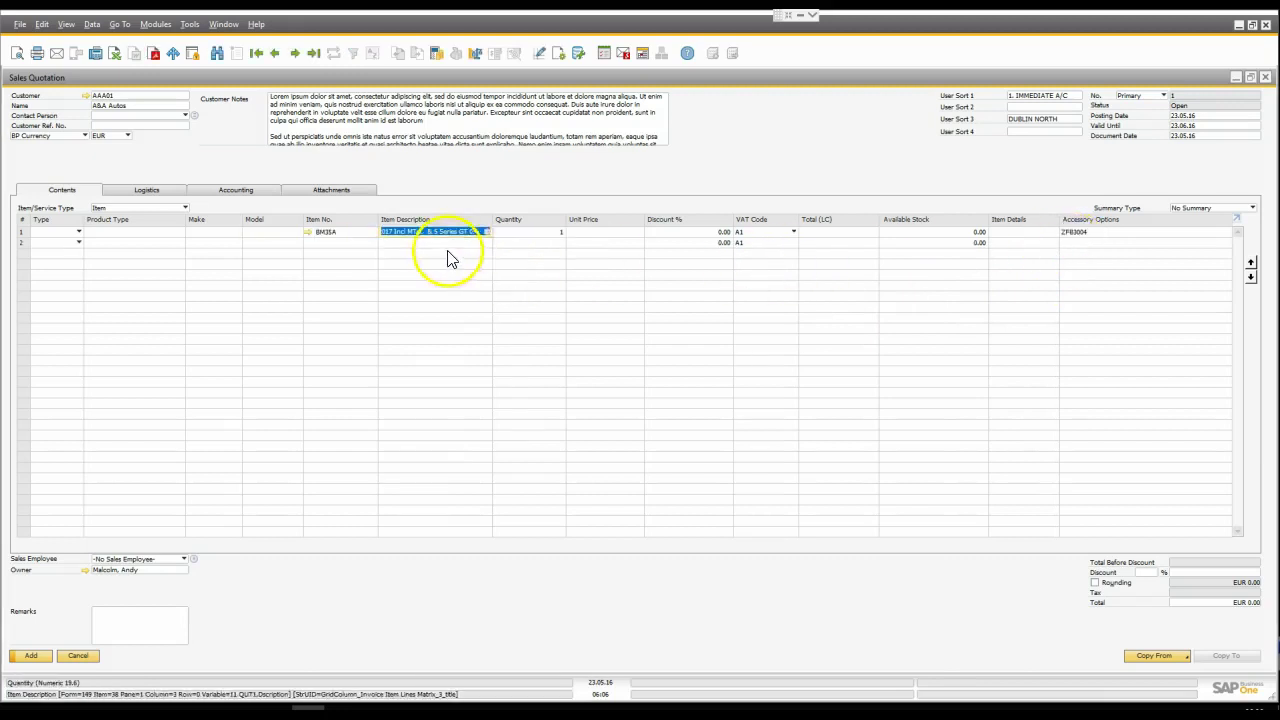
left_click(1089, 232)
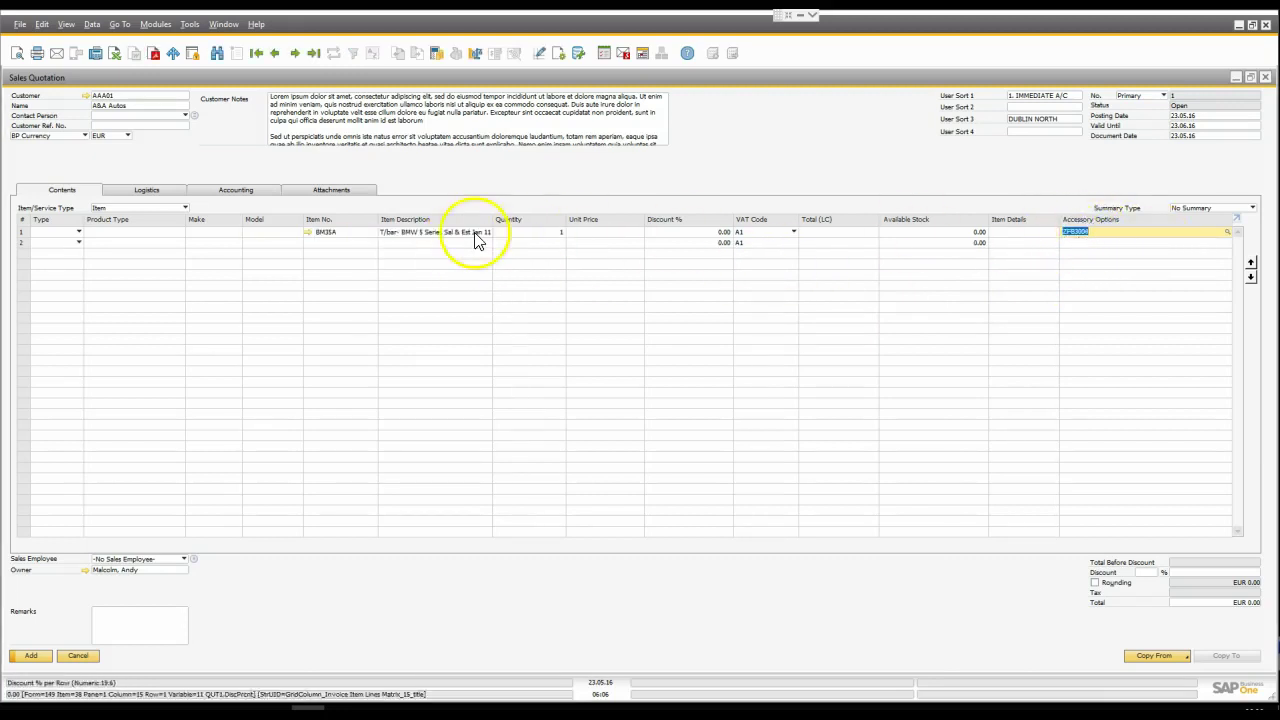
left_click(354, 243)
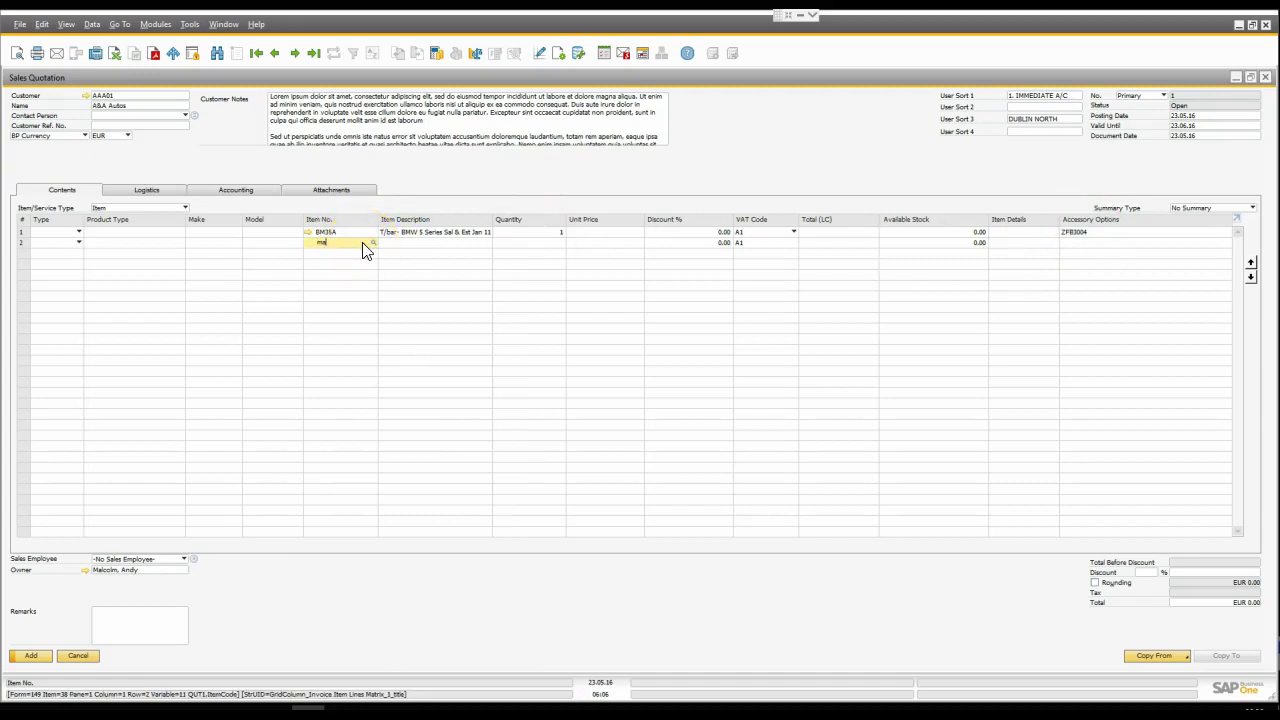
type("max")
key("Tab")
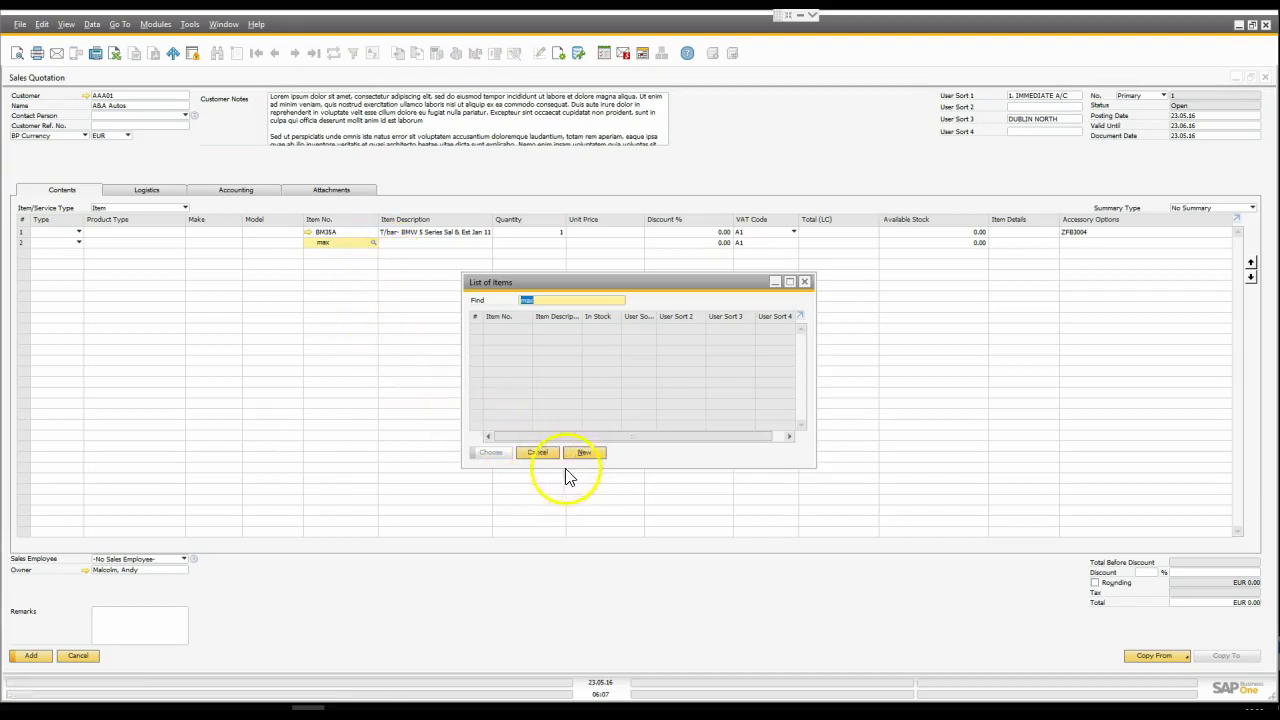
key("Escape")
- Search by model text "max" on the second line and add item F149, the Ford C-Max & Grand C-Max towbar
left_click(282, 243)
type("max")
left_click(318, 247)
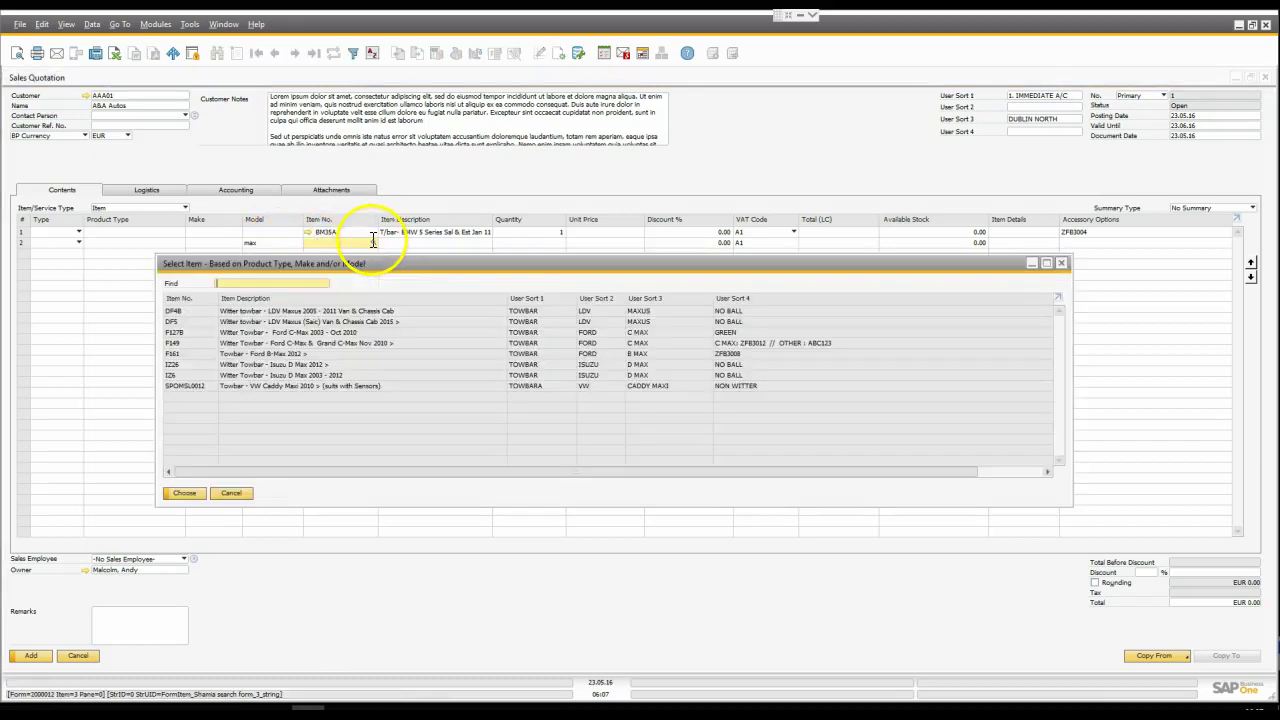
left_click(616, 342)
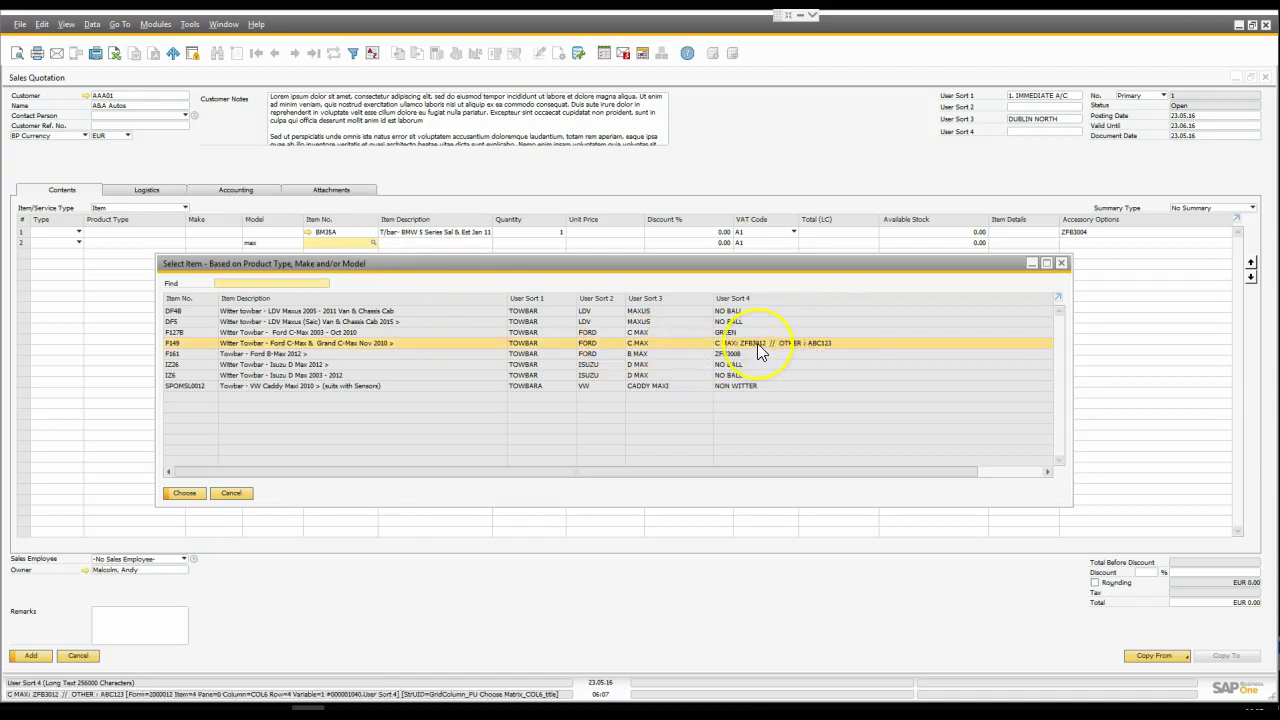
double_click(757, 343)
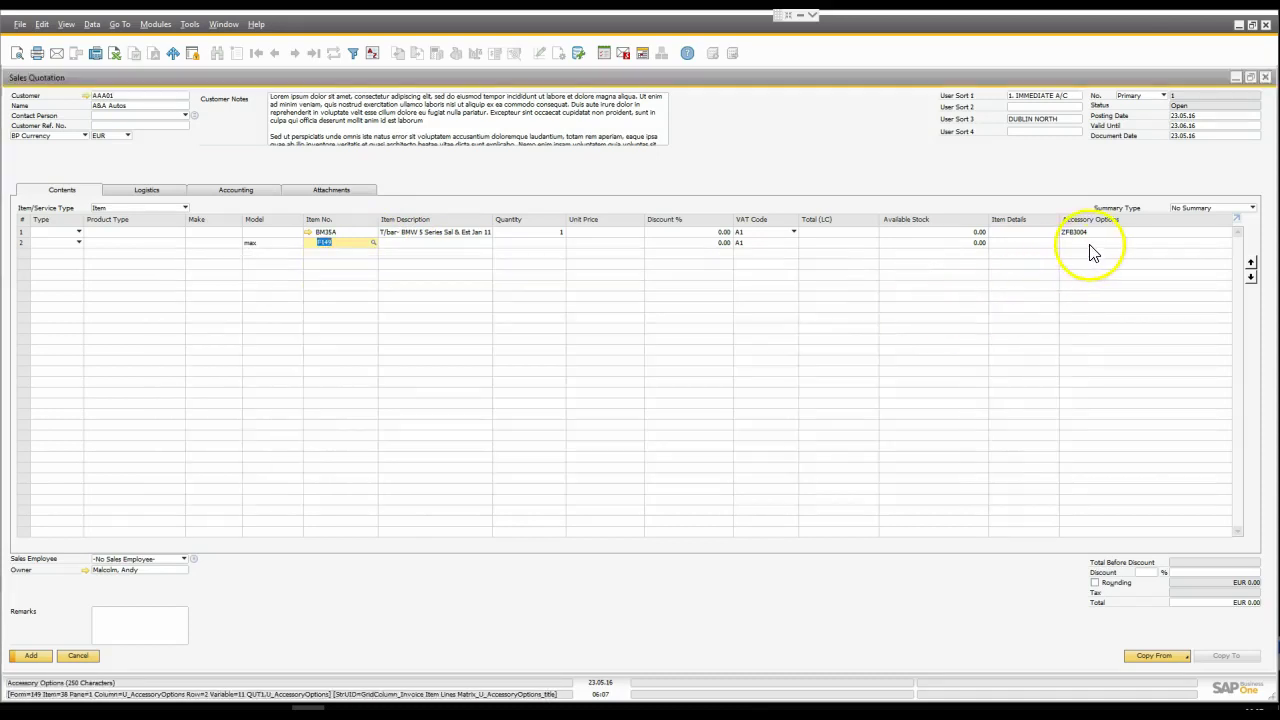
left_click(1095, 245)
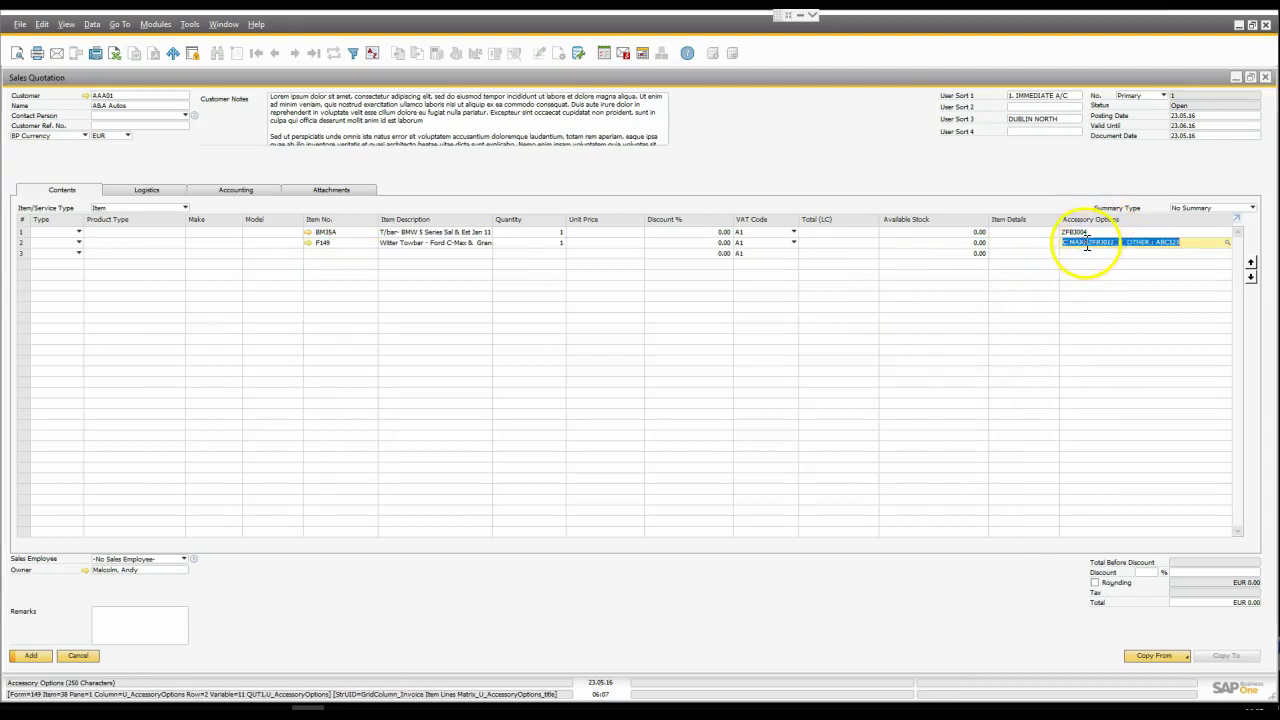
- Copy the C MAX code ZFB3012 from the second line's accessory options and add it as the third line's item
left_click(1085, 243)
double_click(1092, 242)
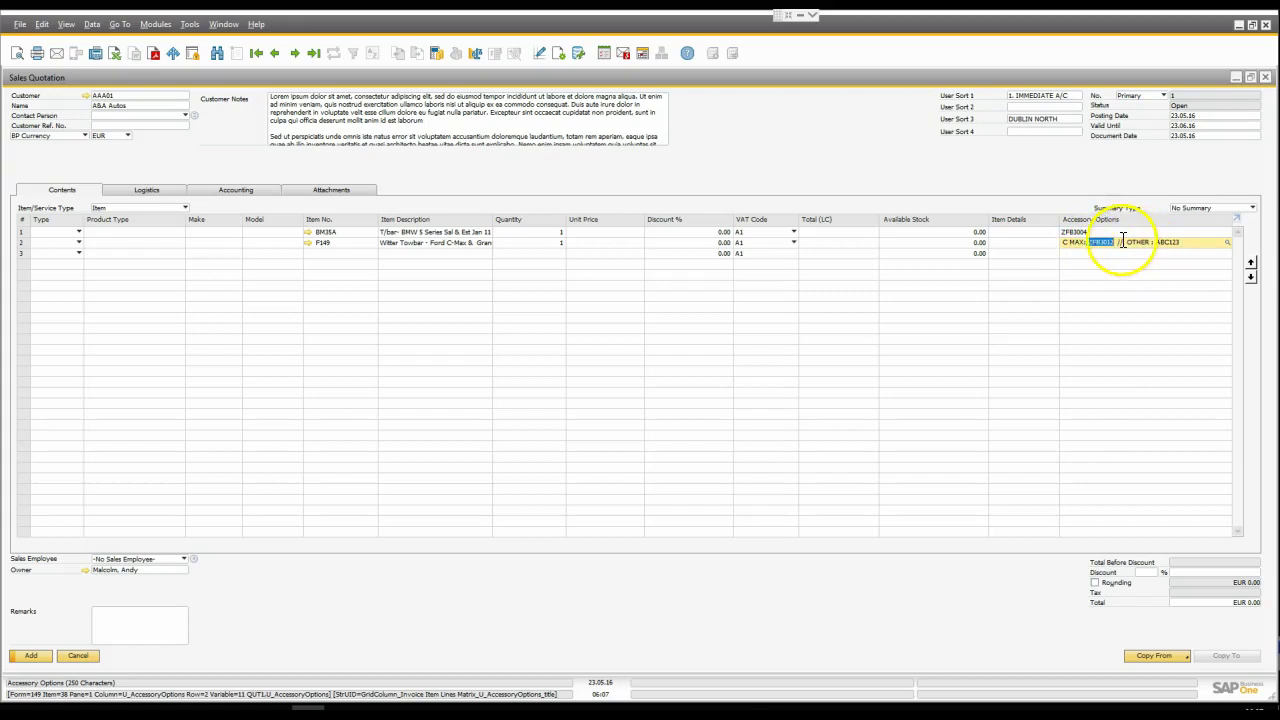
left_click_drag(1127, 242, 1181, 246)
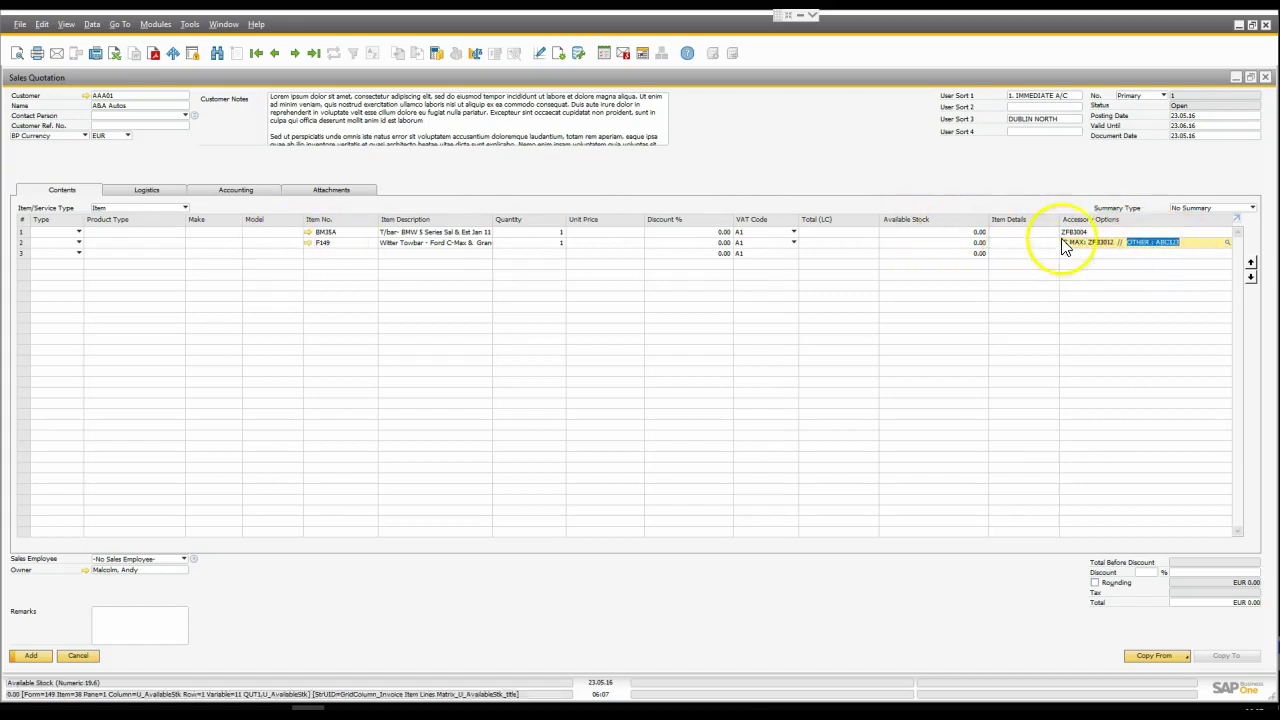
left_click_drag(1178, 243, 1155, 242)
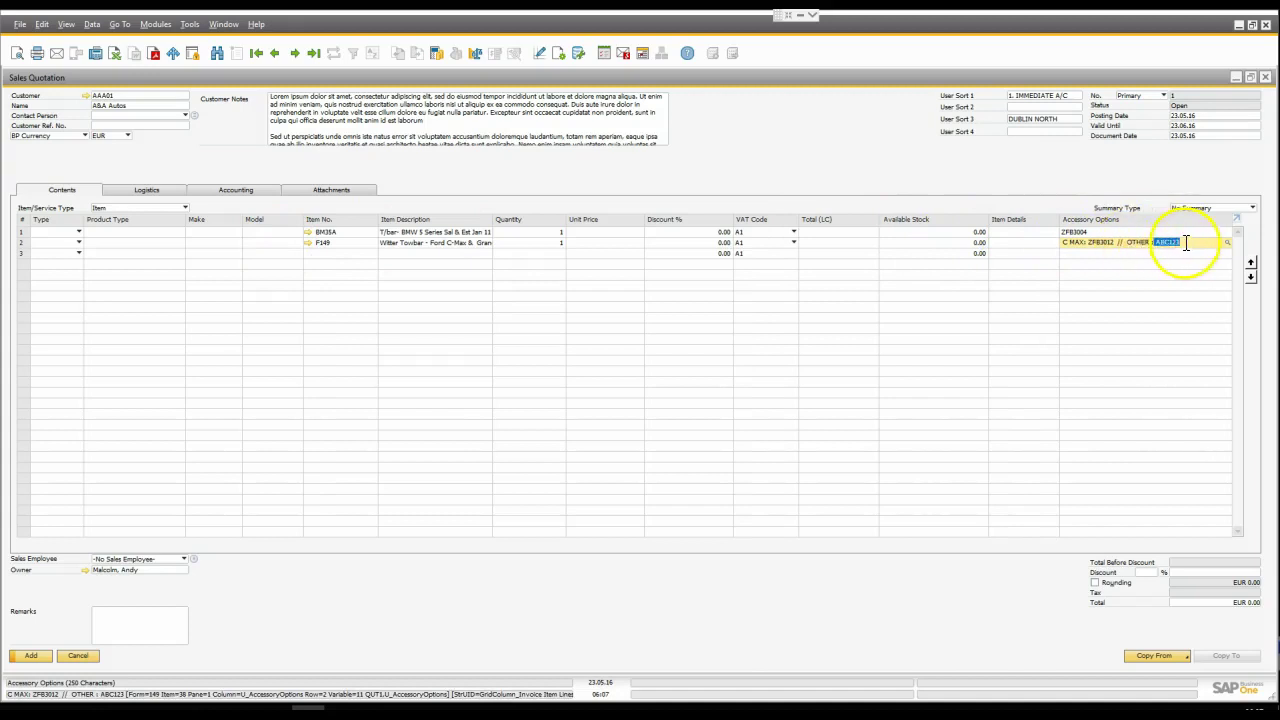
left_click_drag(1114, 243, 1094, 243)
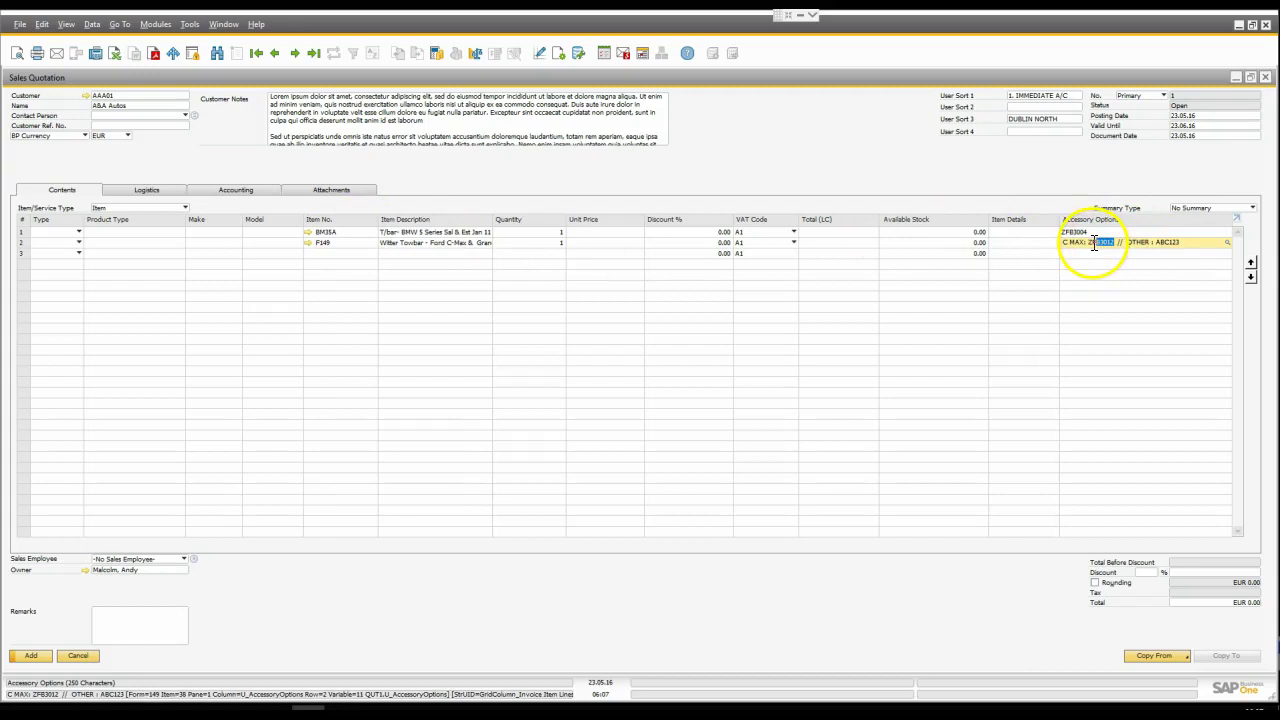
right_click(1092, 244)
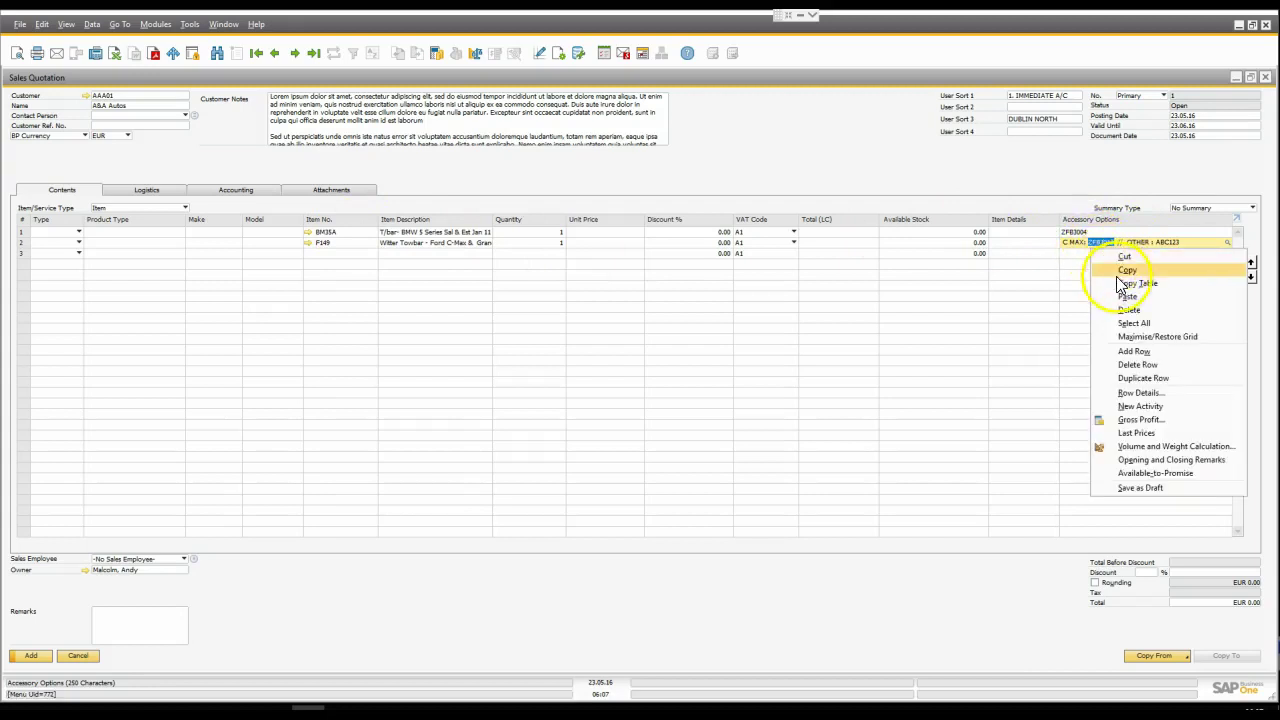
left_click(1116, 279)
left_click(334, 256)
right_click(334, 256)
left_click(372, 283)
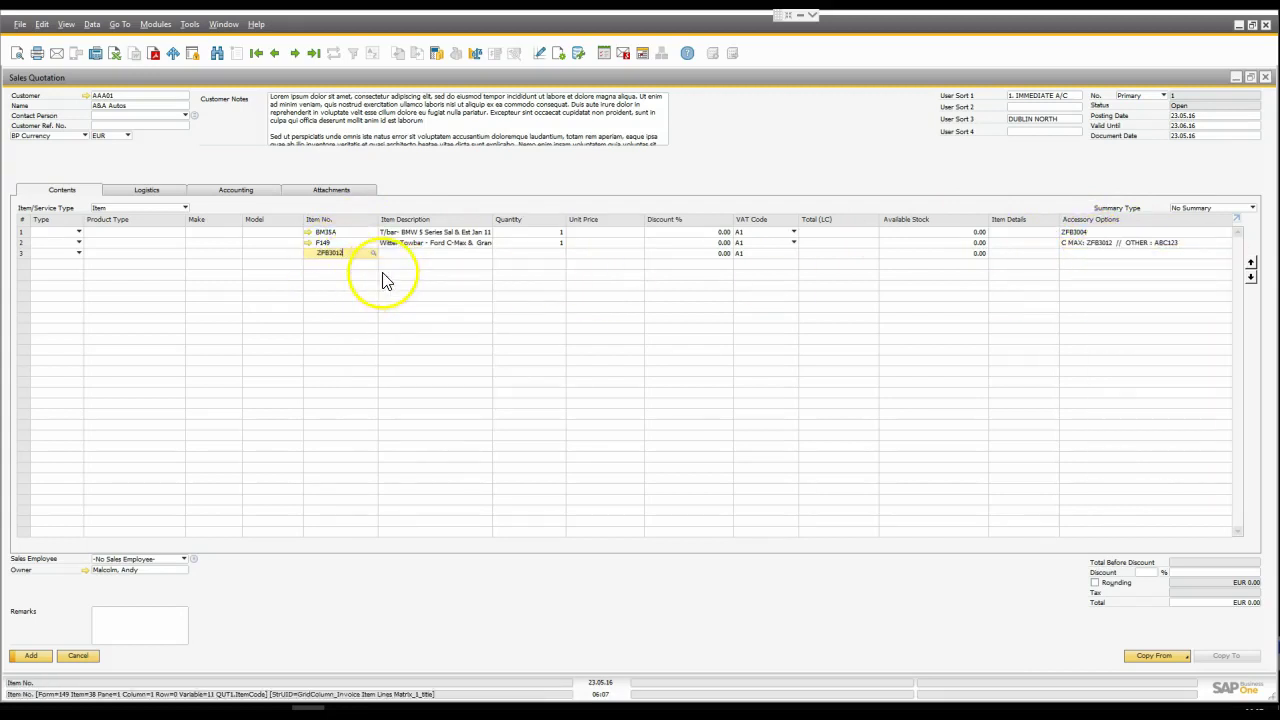
key("Tab")
left_click(553, 254)
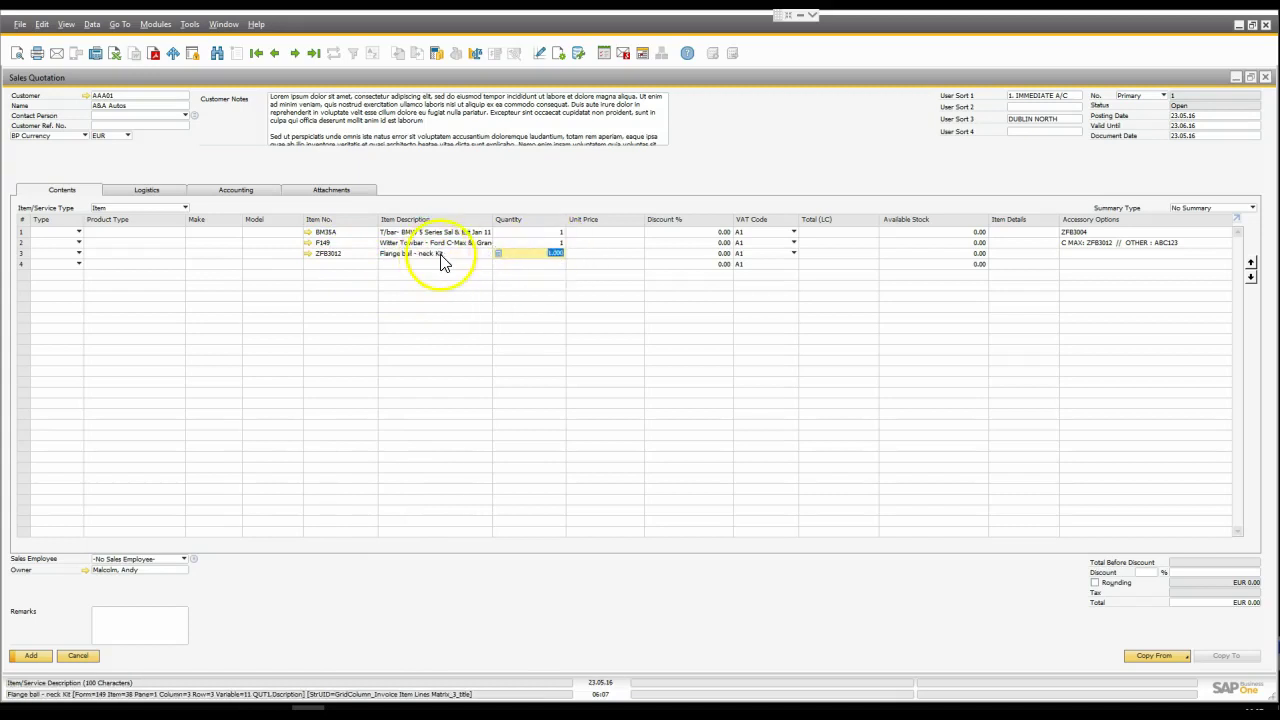
- Examine how the accessory options are entered in User Sort 4 of item F149's master data, then close the record
left_click(1065, 244)
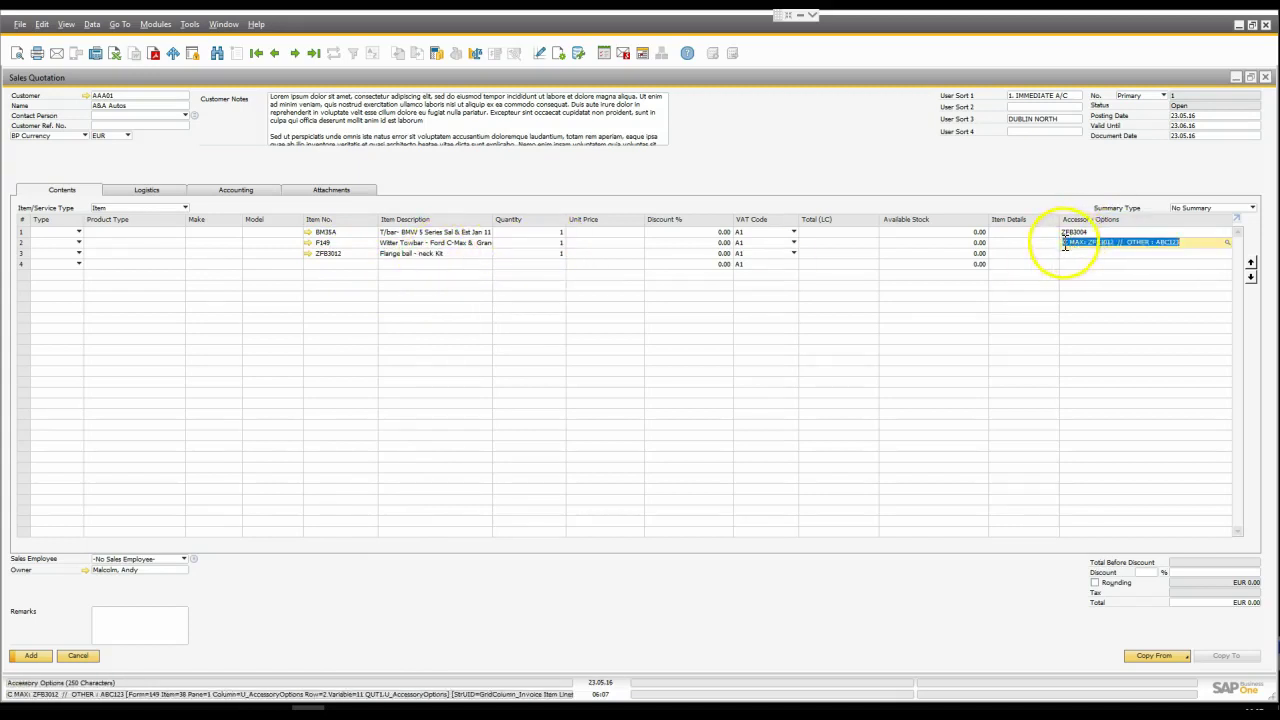
left_click(1124, 244)
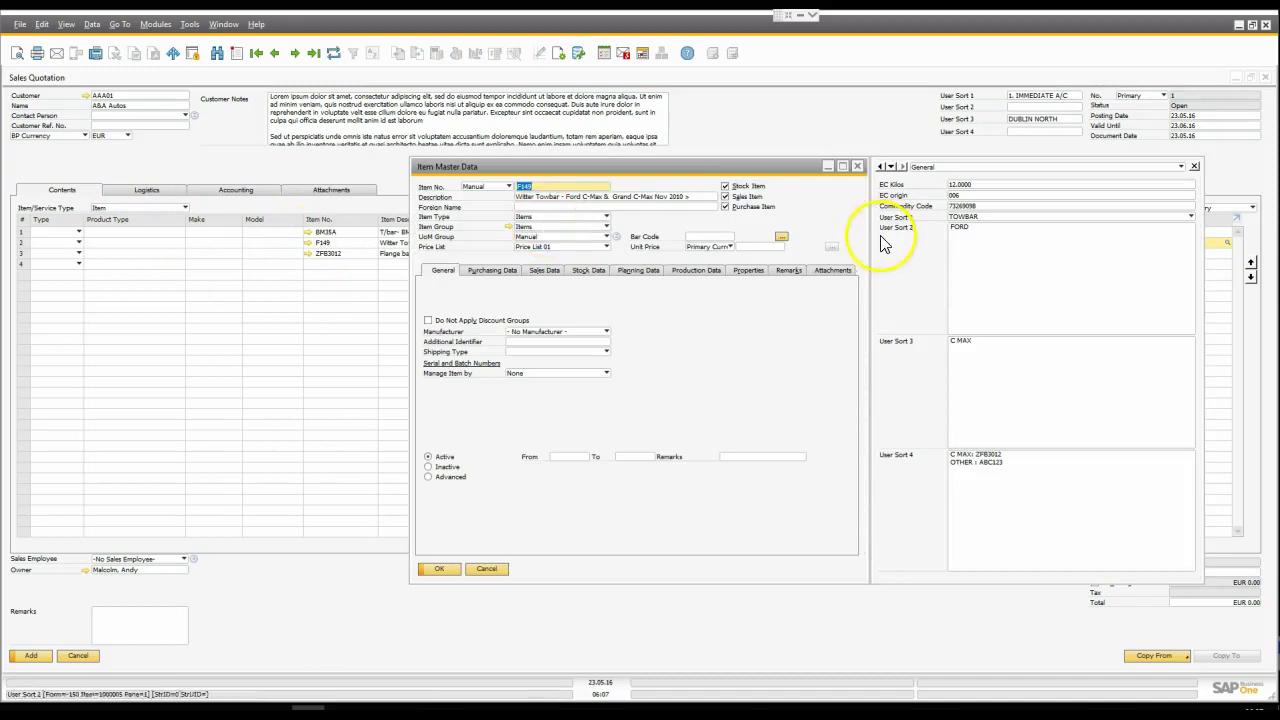
left_click(1007, 457)
double_click(1004, 460)
left_click(1004, 446)
left_click(1006, 461)
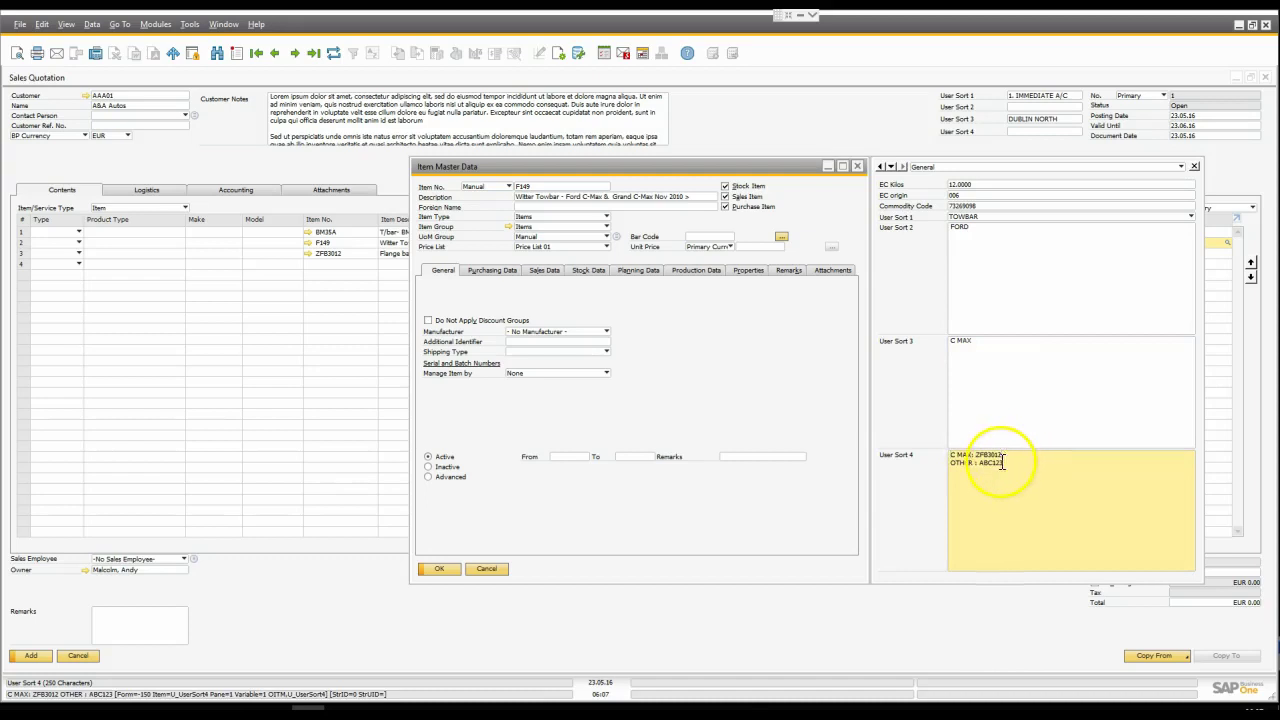
left_click(487, 568)
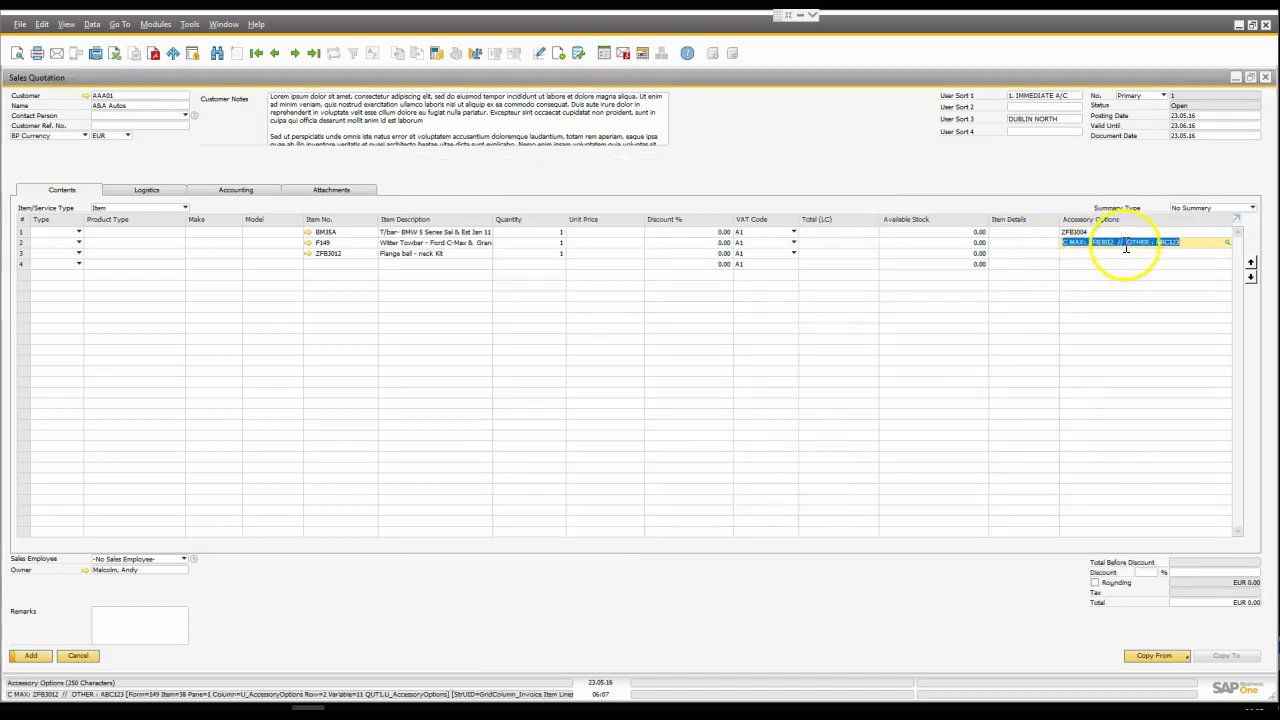
- Examine the second line's accessory options, singling out the C MAX code ZFB3012
left_click(1118, 245)
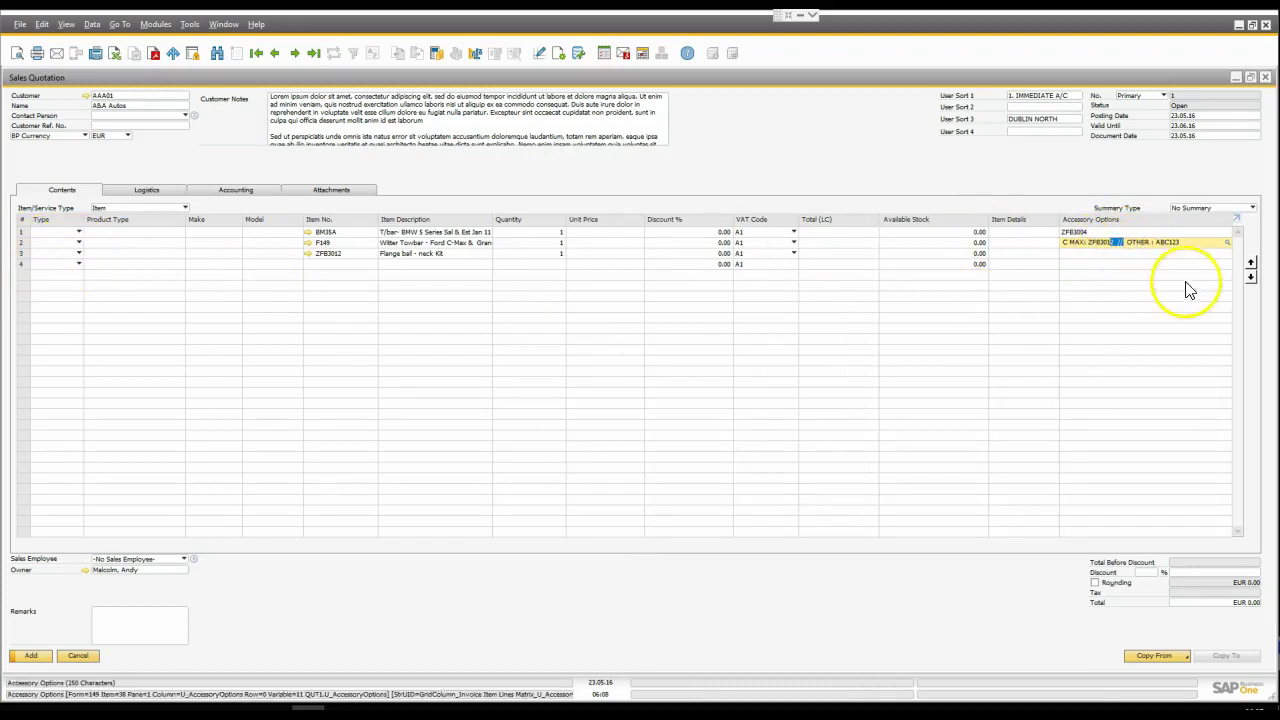
left_click(1128, 242)
left_click_drag(1127, 241, 1118, 243)
left_click(1075, 243)
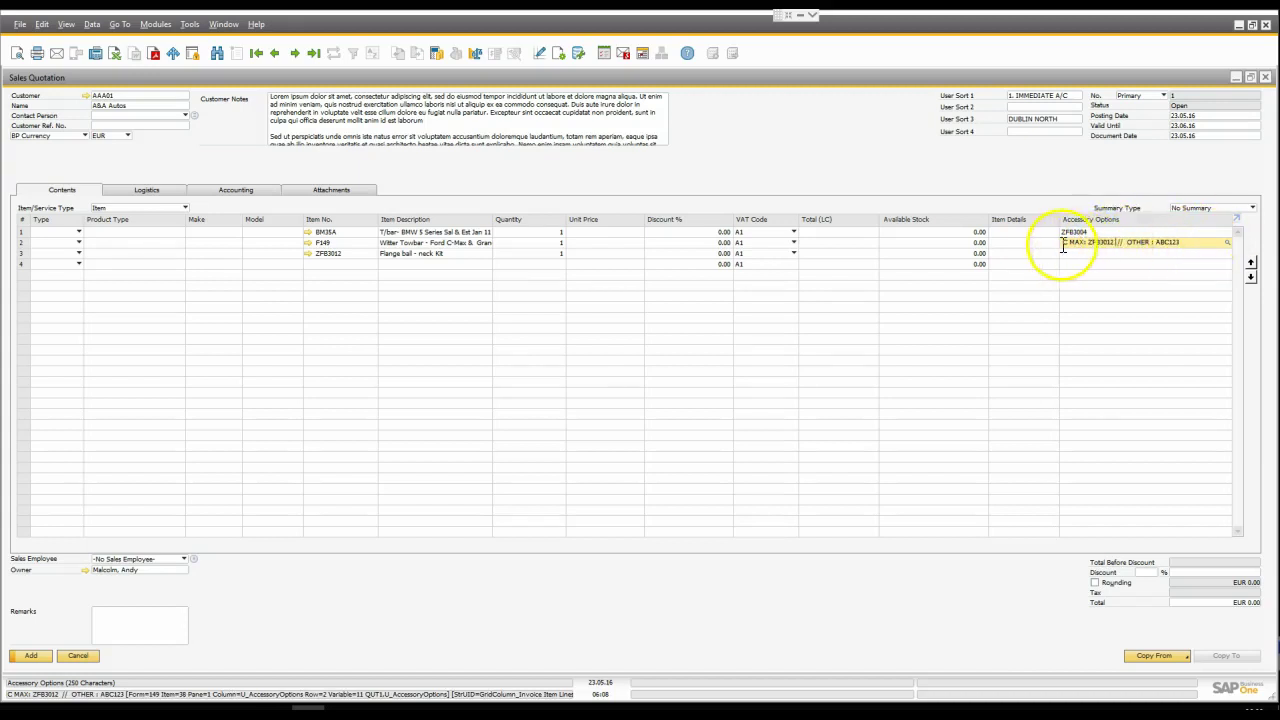
left_click_drag(1116, 242, 1100, 242)
right_click(1095, 243)
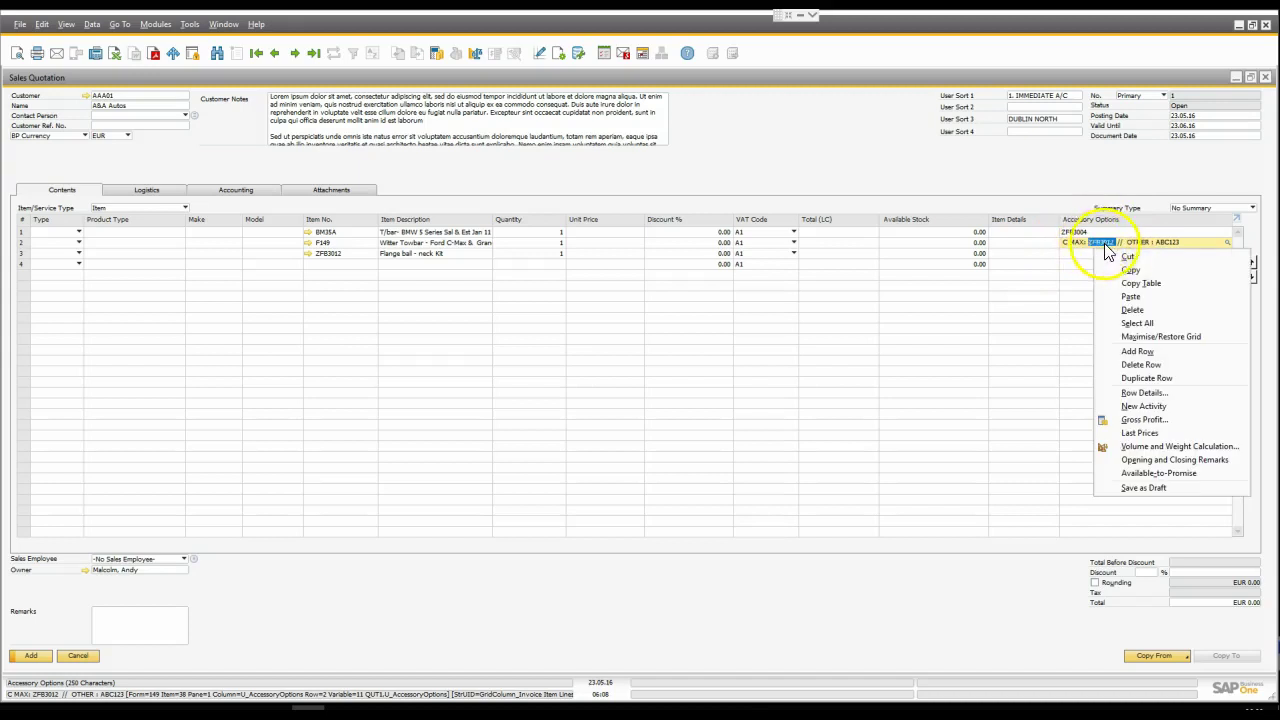
left_click(345, 265)
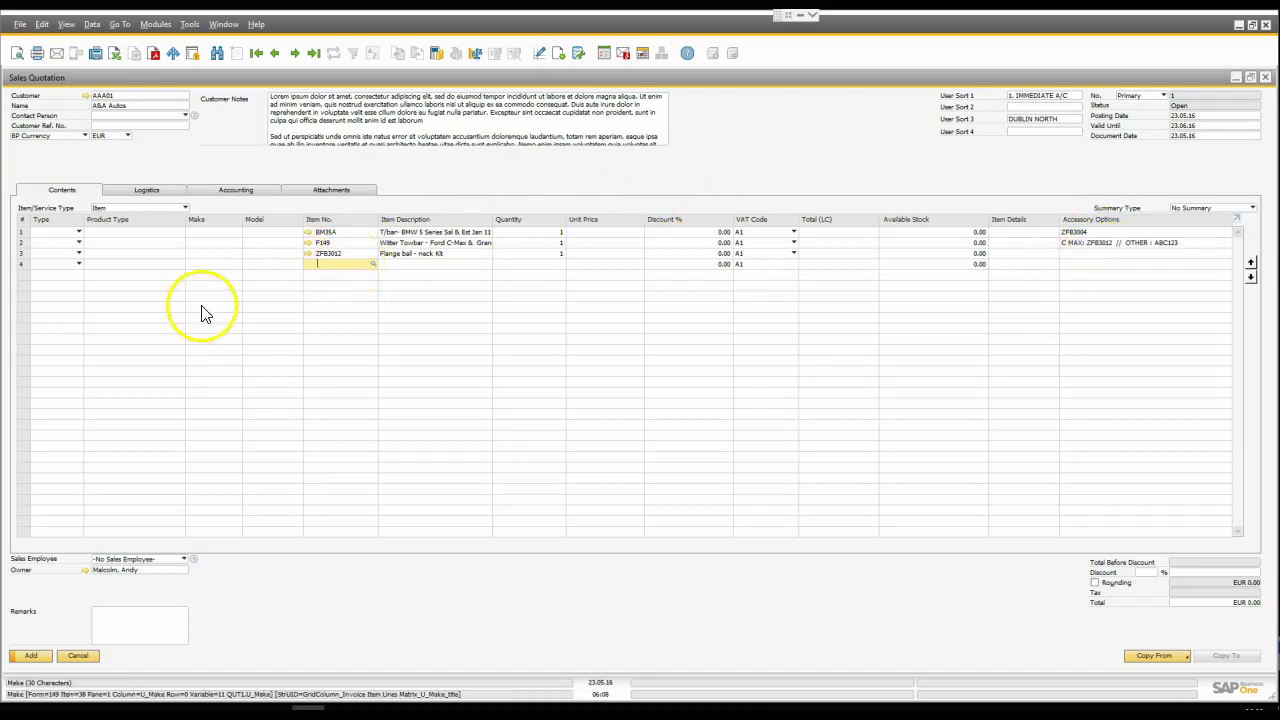
left_click(150, 232)
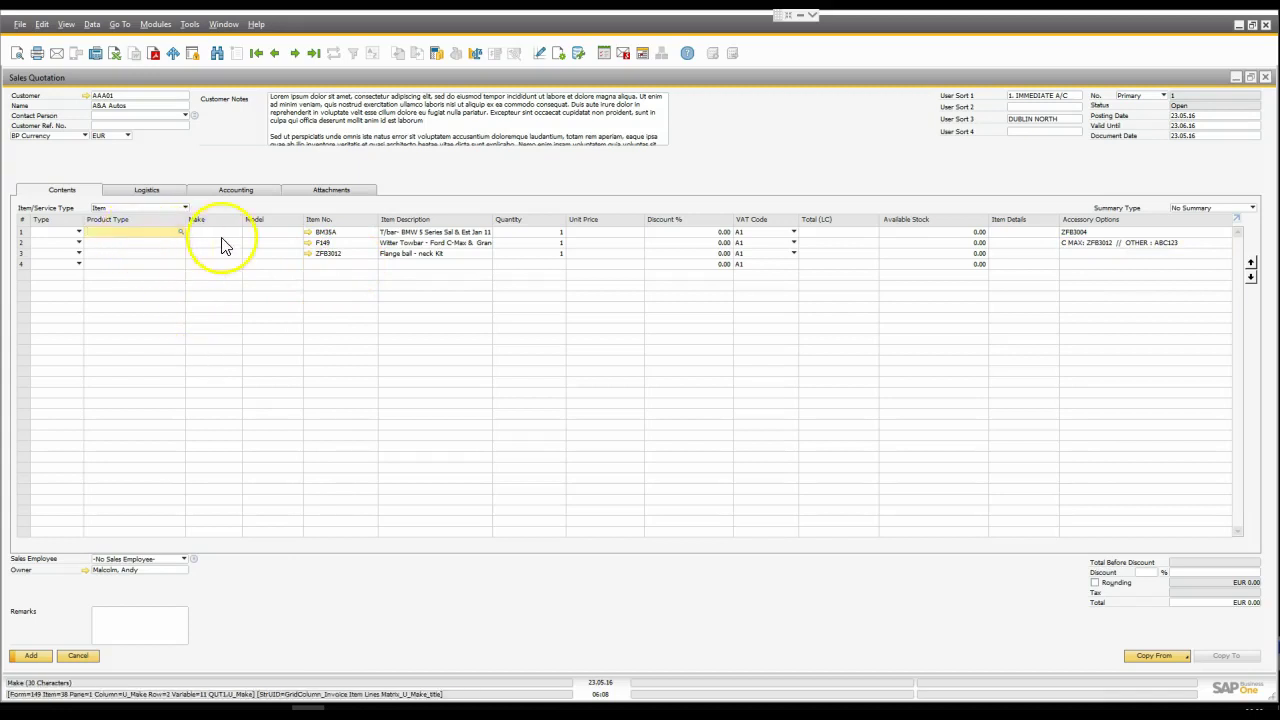
left_click(325, 253)
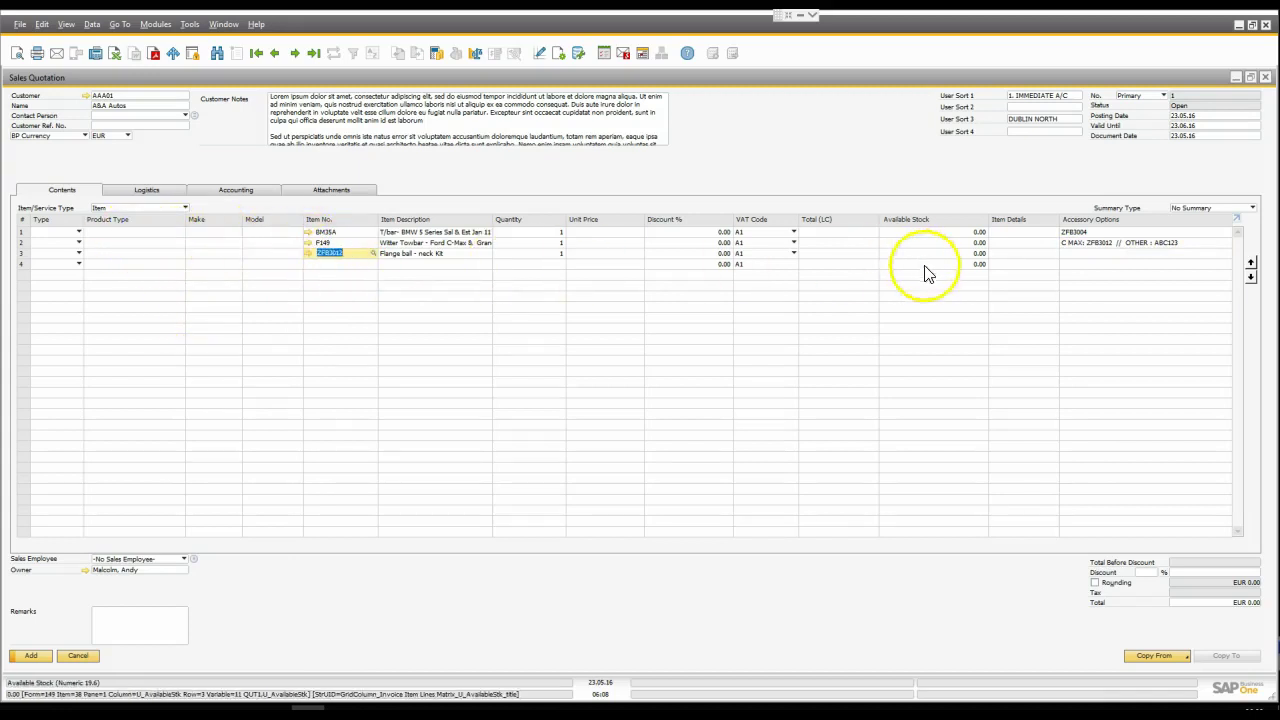
left_click(634, 234)
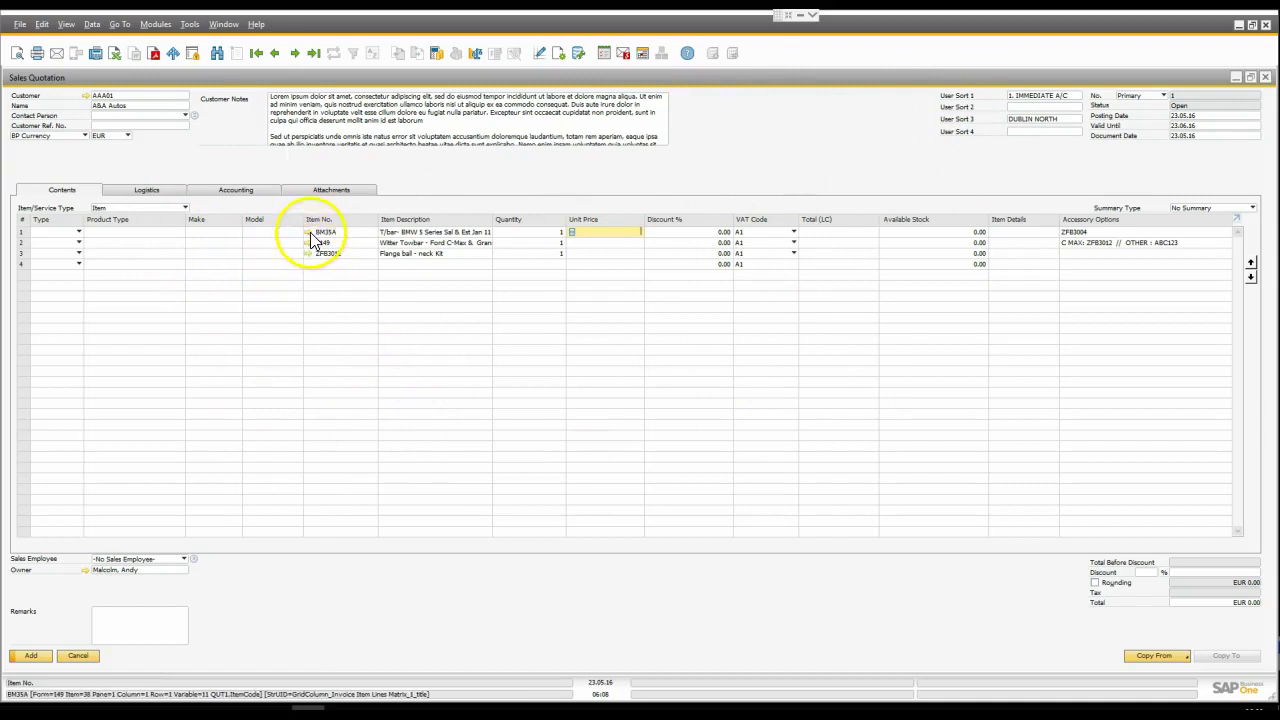
- Open item BM35A's master data and enter "5 Series: ZFB3004" and "7 Series: ZFB1234" on separate lines in User Sort 4
left_click(309, 231)
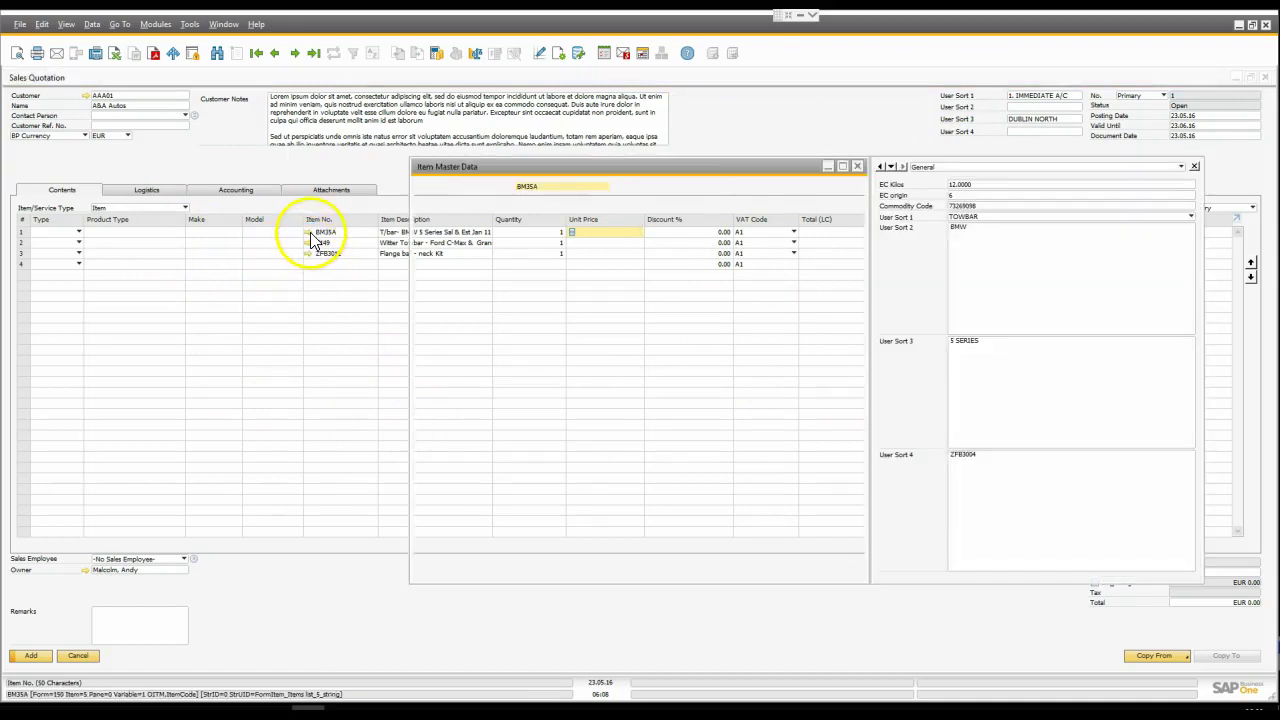
left_click(983, 462)
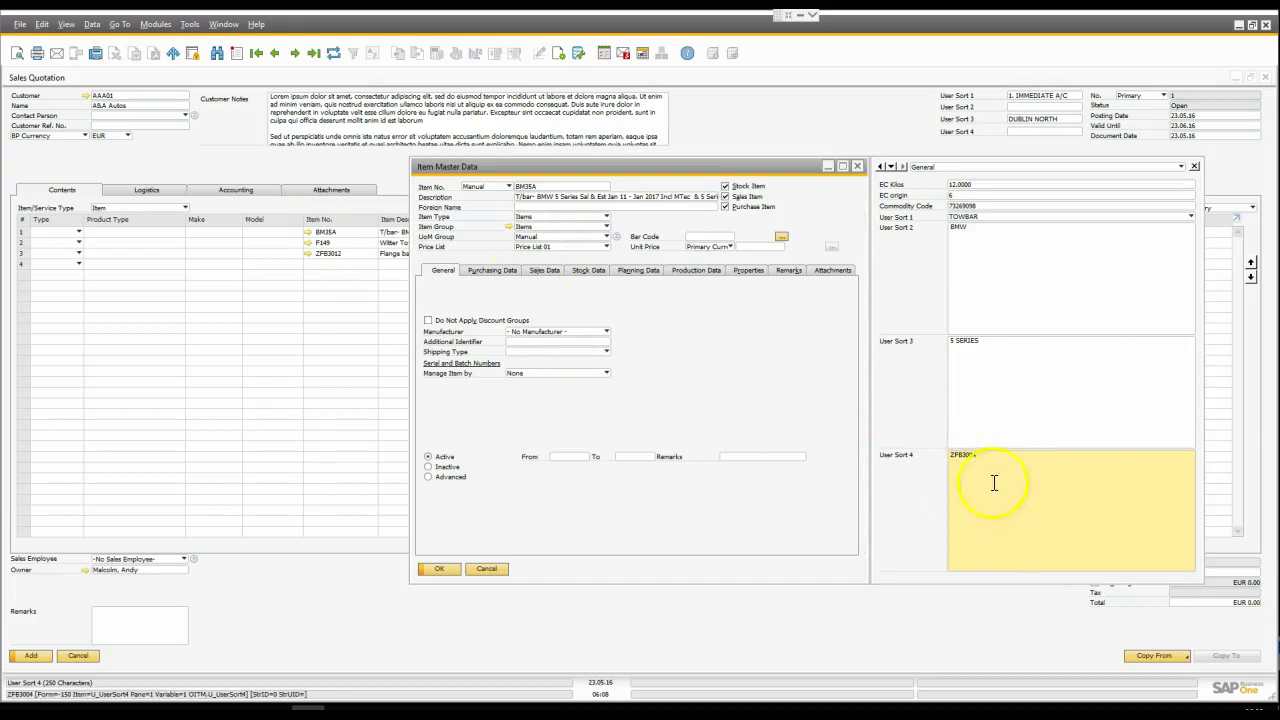
left_click_drag(528, 168, 306, 167)
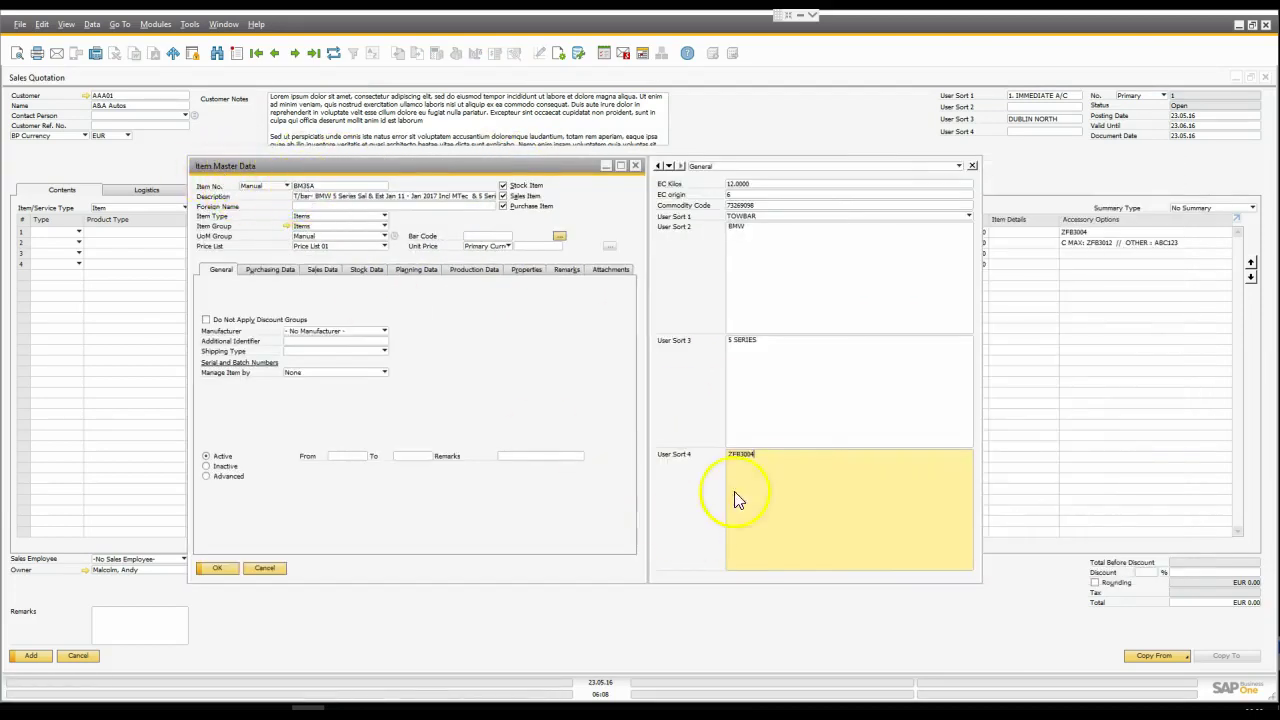
left_click_drag(702, 458, 780, 457)
left_click(774, 457)
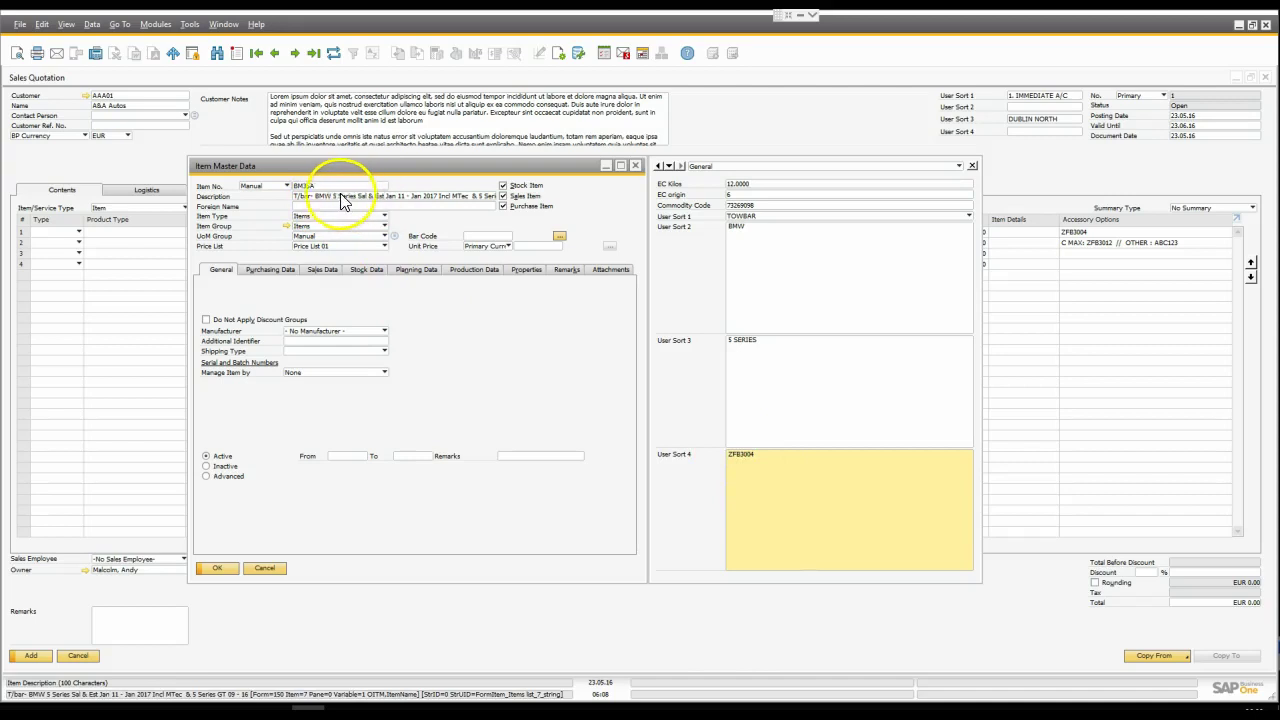
double_click(731, 456)
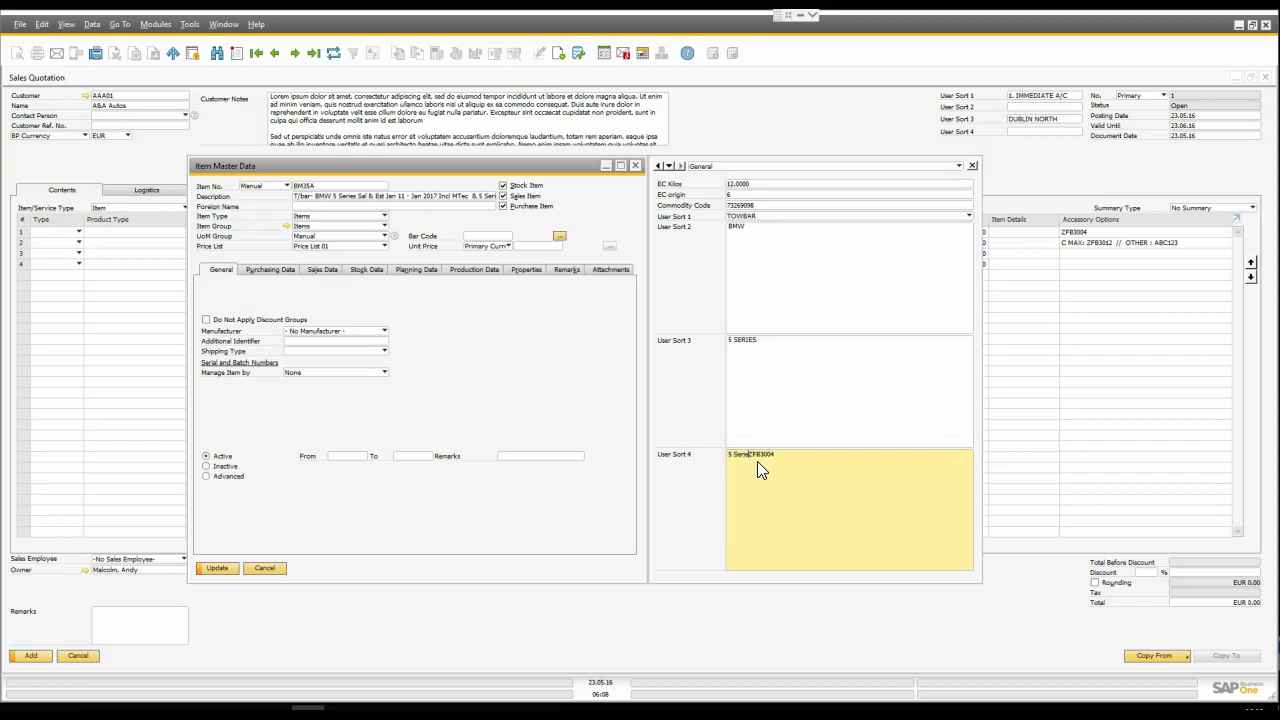
left_click(797, 454)
type("7 Series :")
left_click(770, 455)
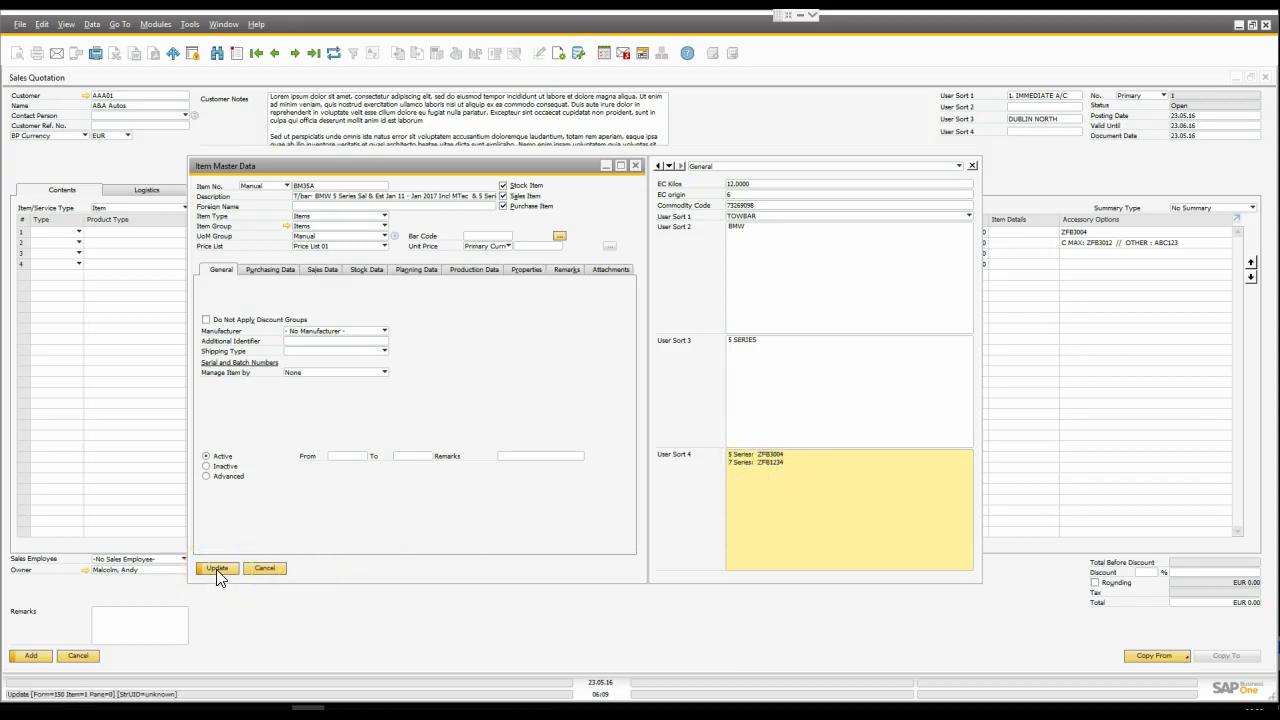
- Add "7 SERIES" as a second line in item BM35A's User Sort 3, then save and close the record
left_click(770, 342)
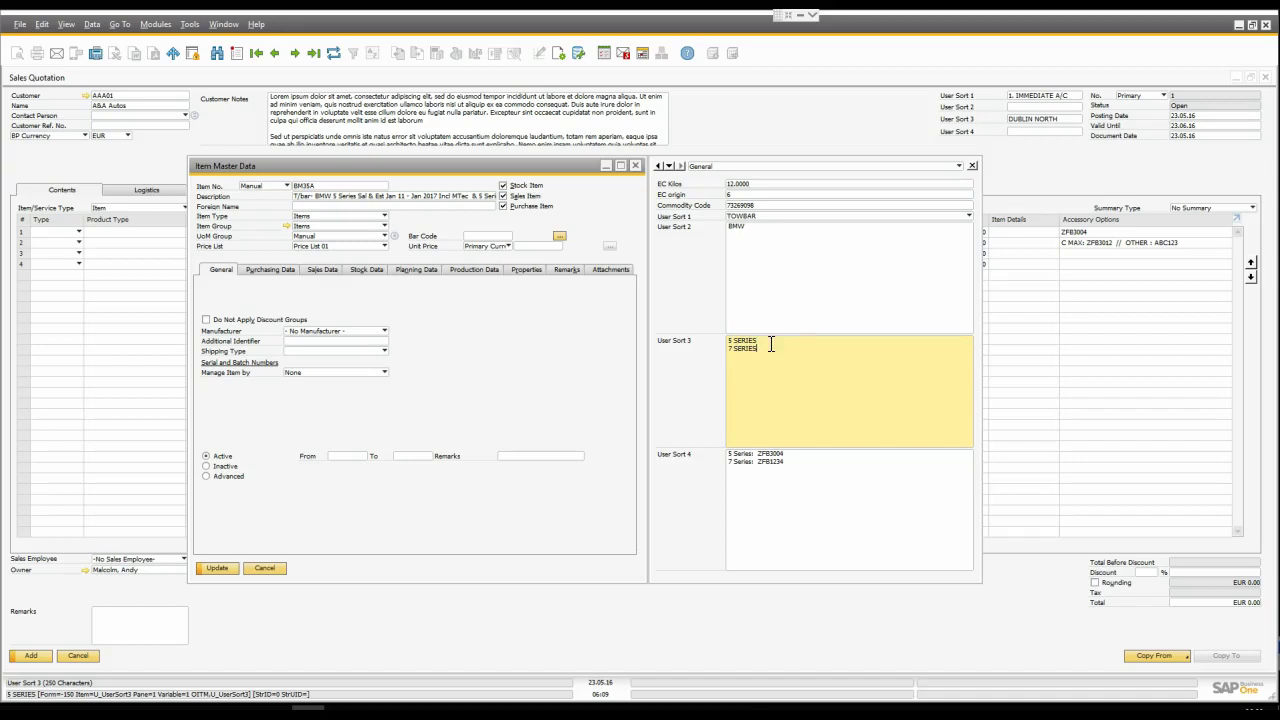
left_click(212, 568)
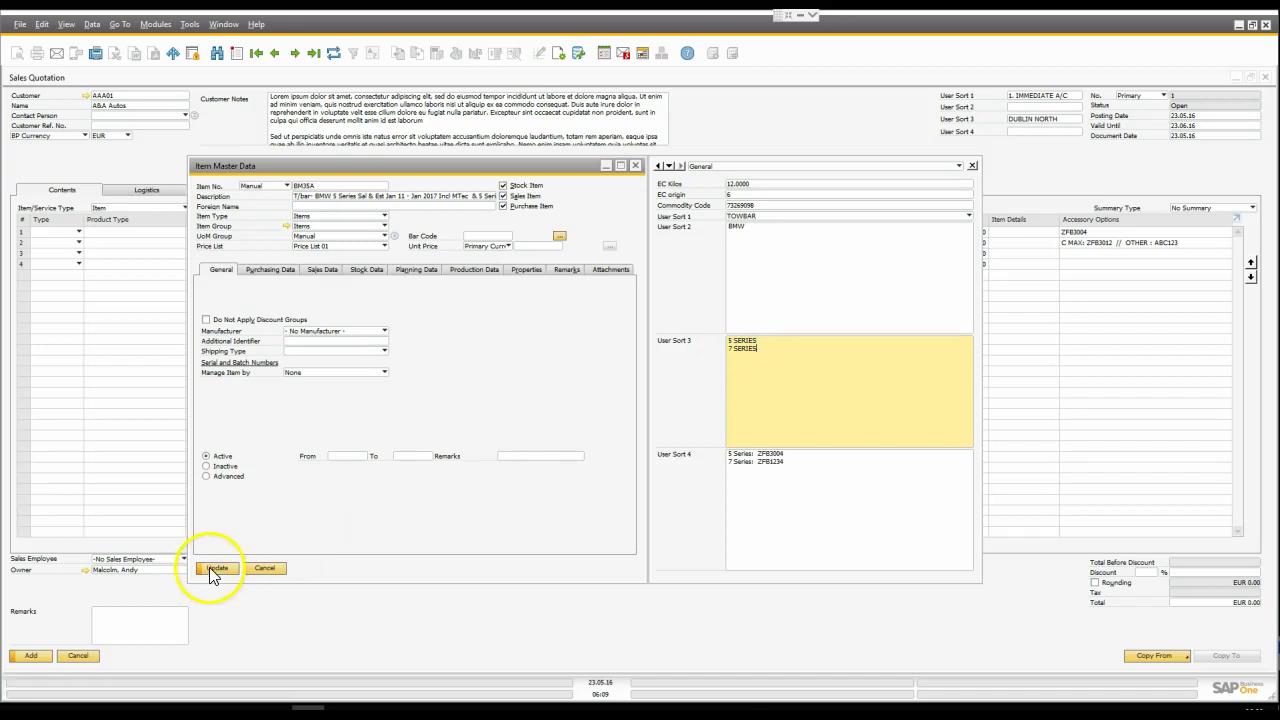
left_click(212, 568)
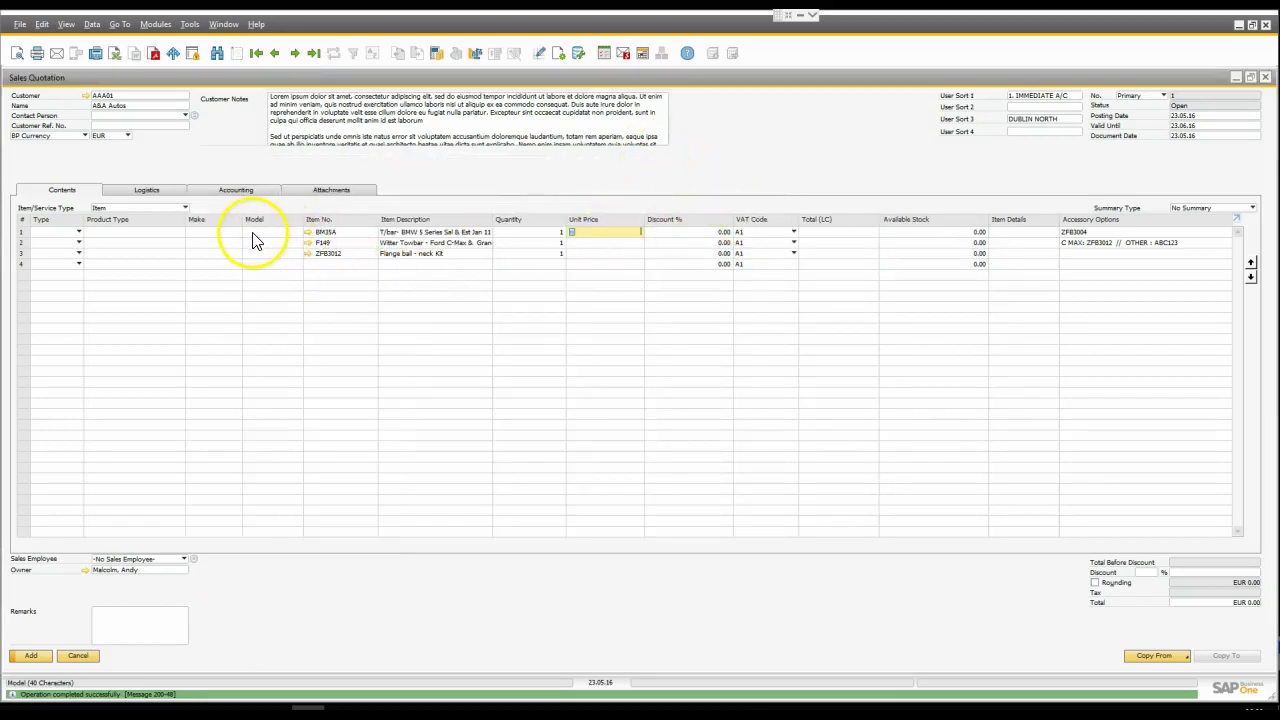
- Search by model text "7 seri" on the fourth line and add item BM35A
left_click(264, 232)
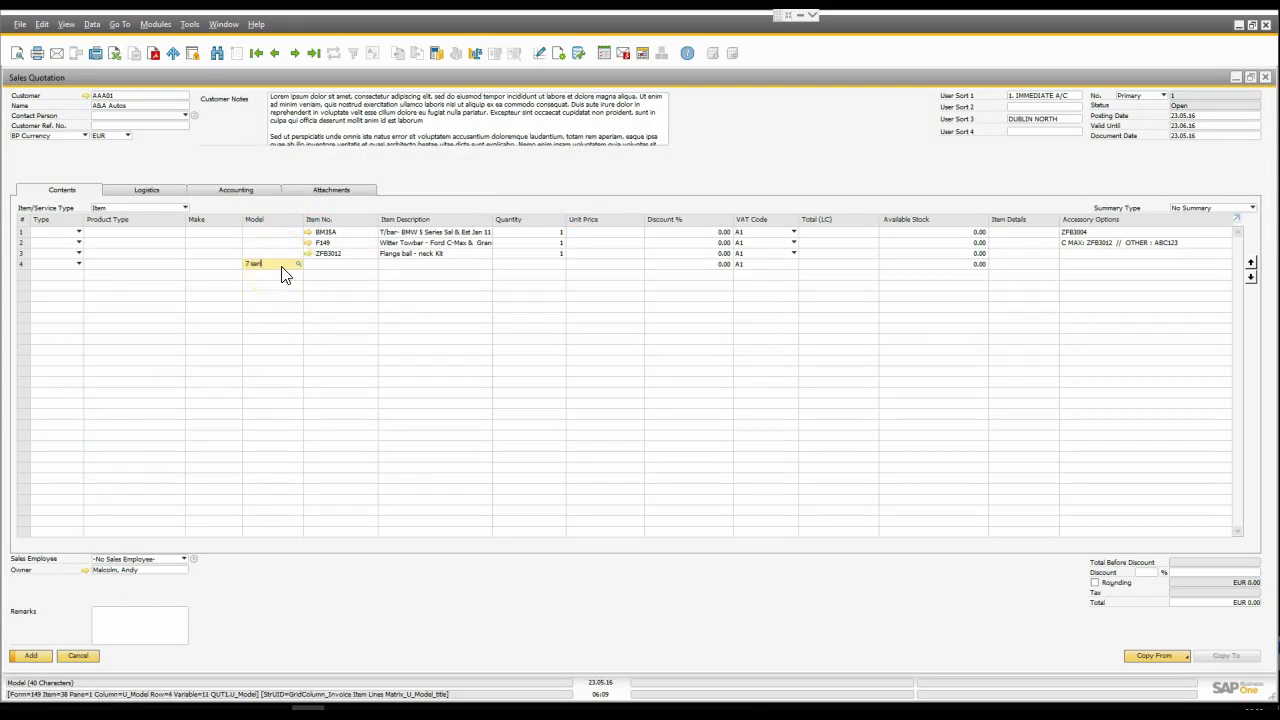
key("Tab")
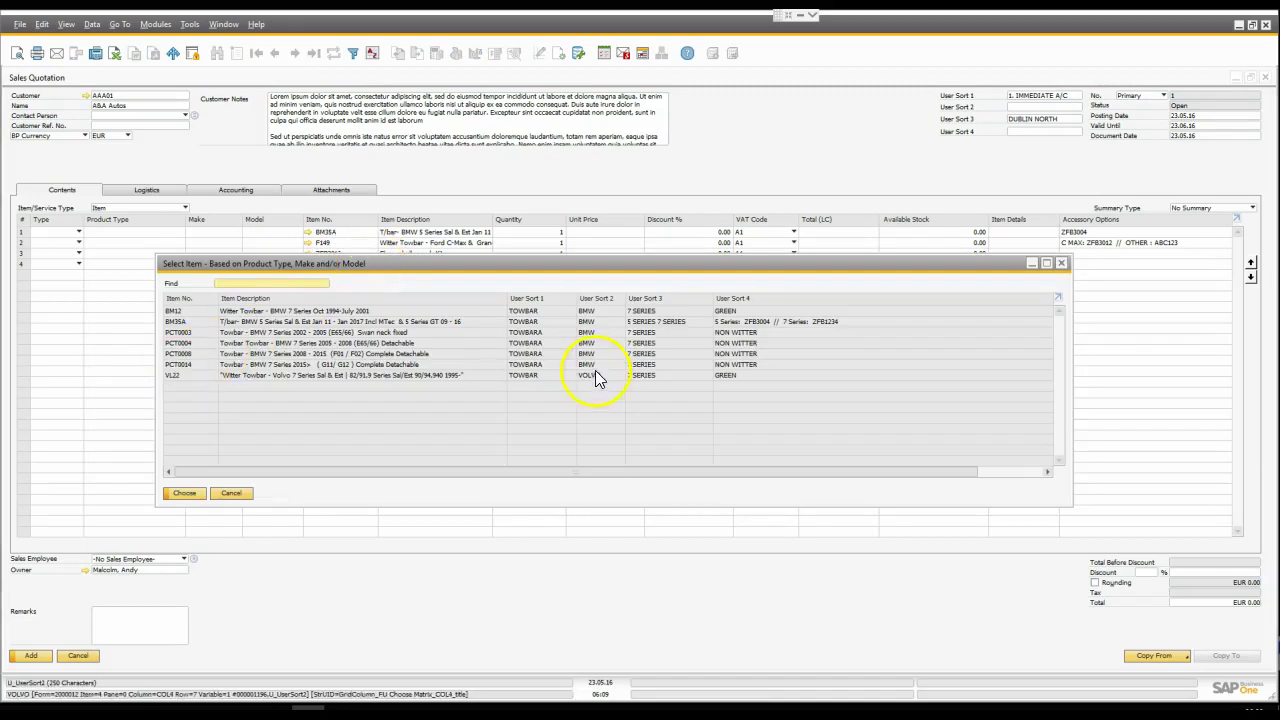
left_click(643, 322)
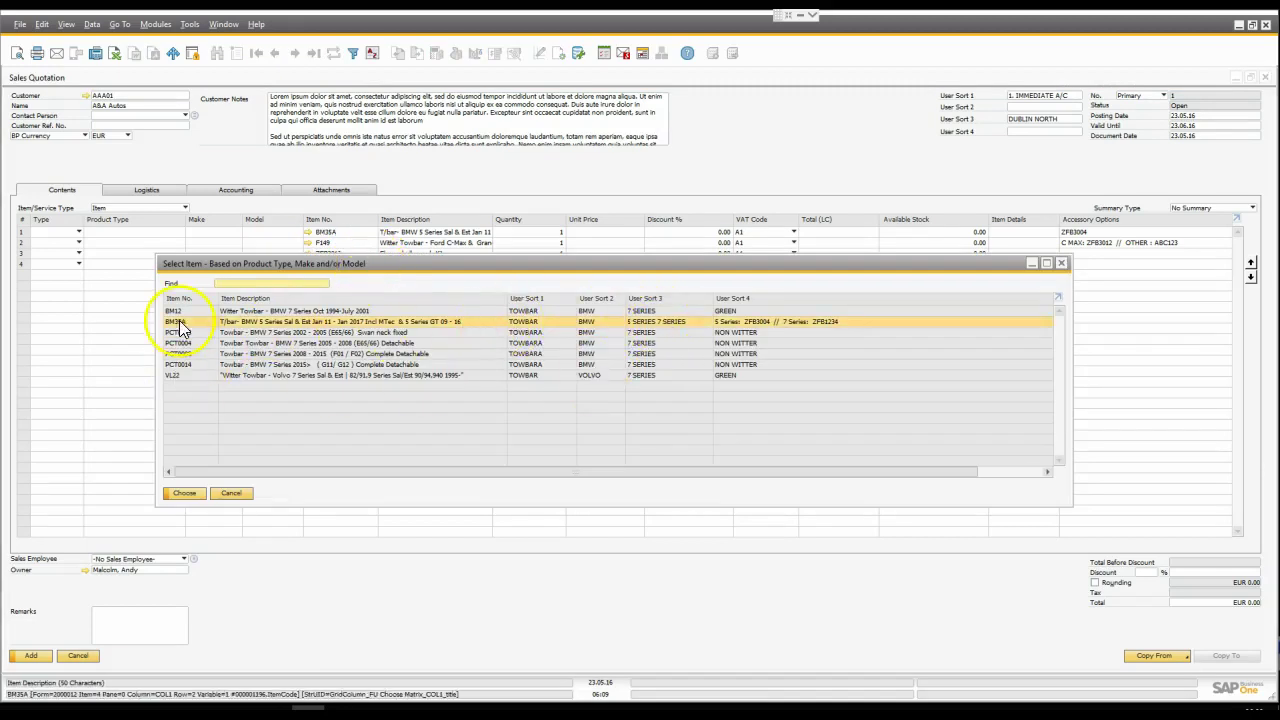
double_click(667, 320)
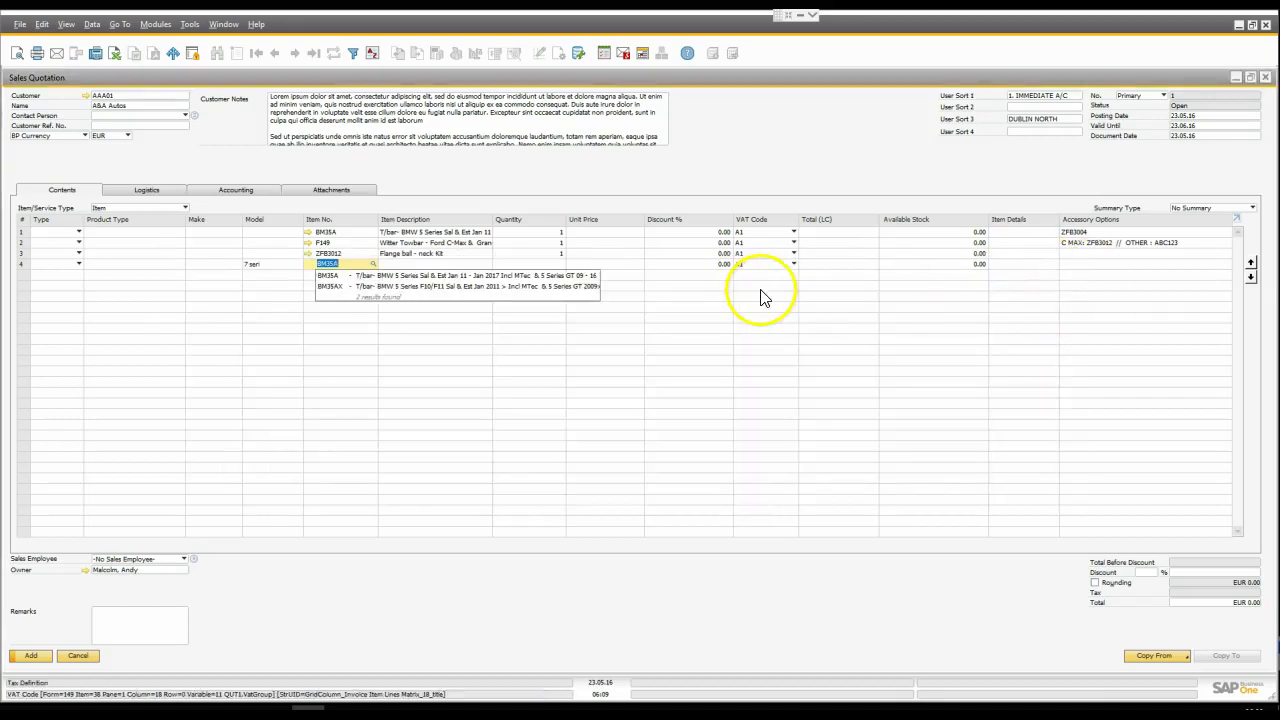
left_click(1140, 265)
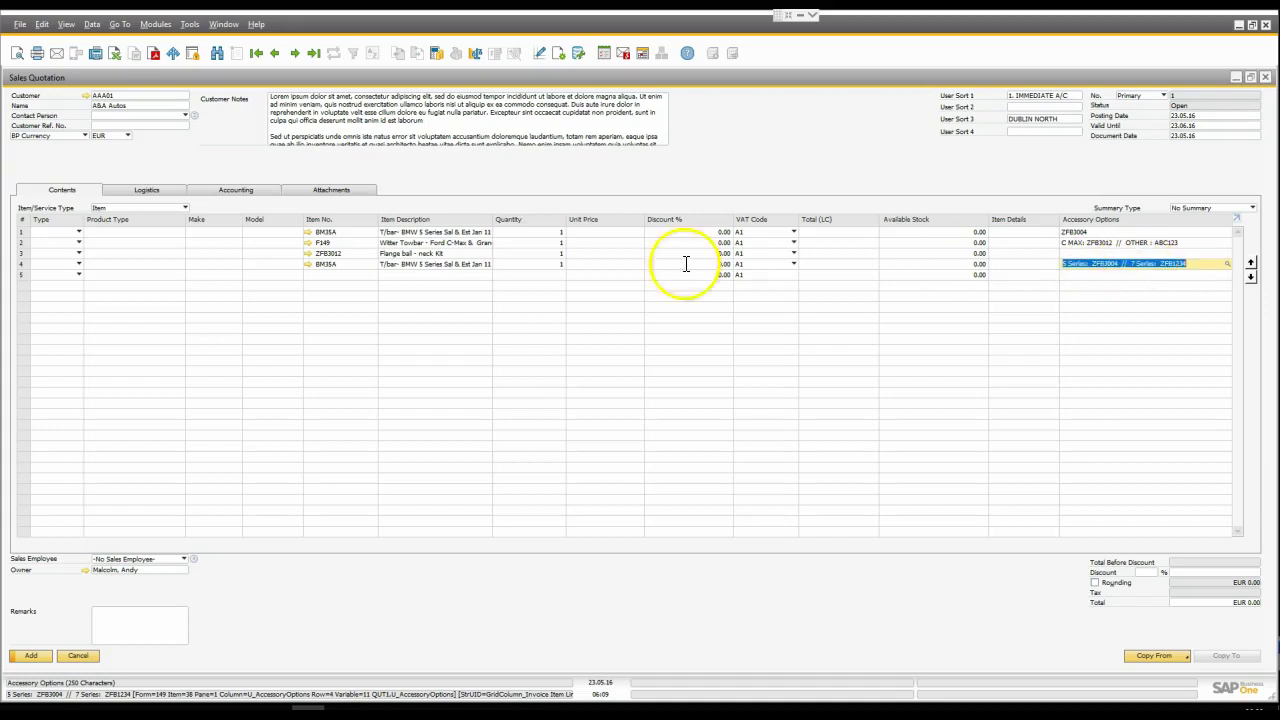
- Copy the 5 Series code ZFB3004 from the fourth line's accessory options and add it as the fifth line's item
left_click(326, 264)
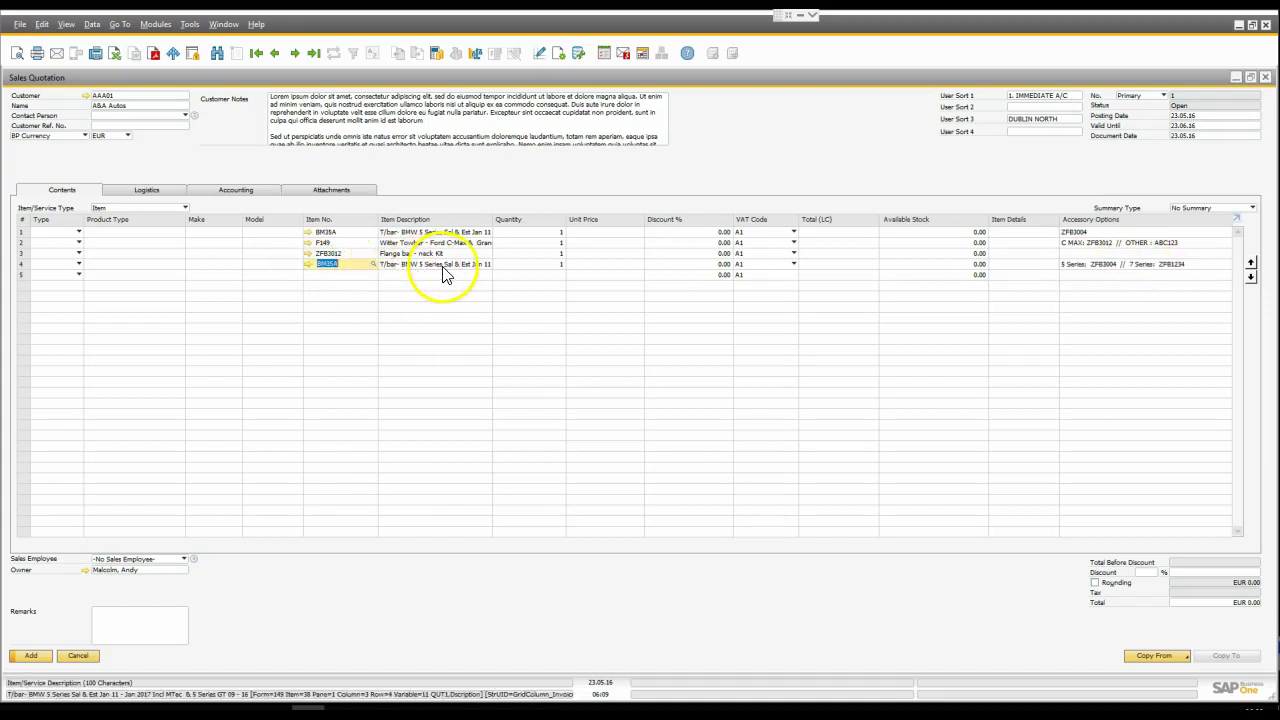
left_click(1115, 265)
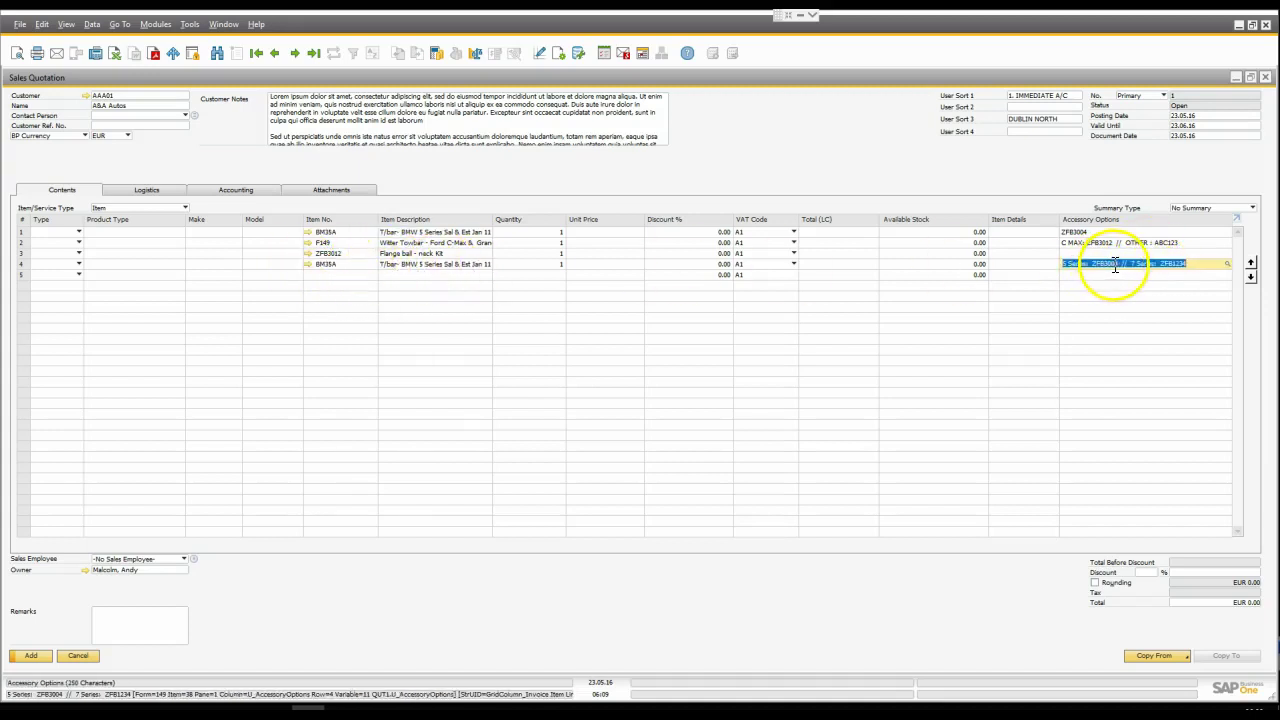
left_click_drag(1119, 263, 1093, 265)
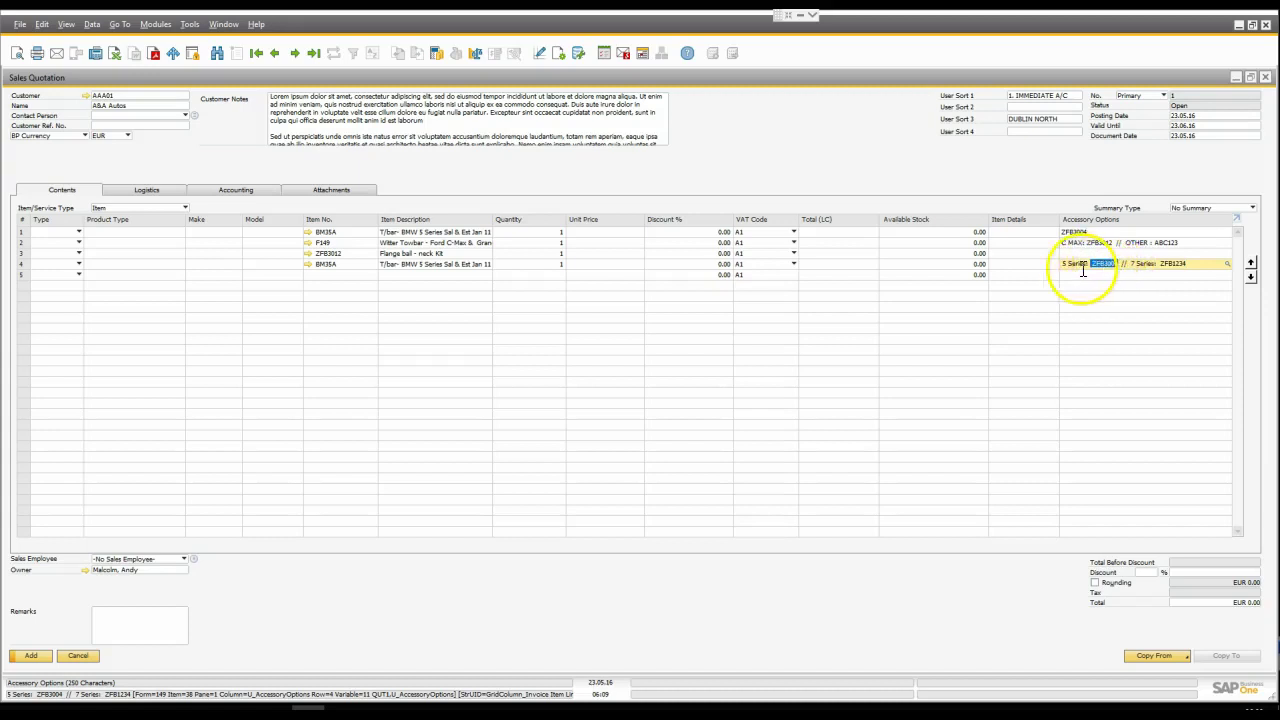
left_click(333, 275)
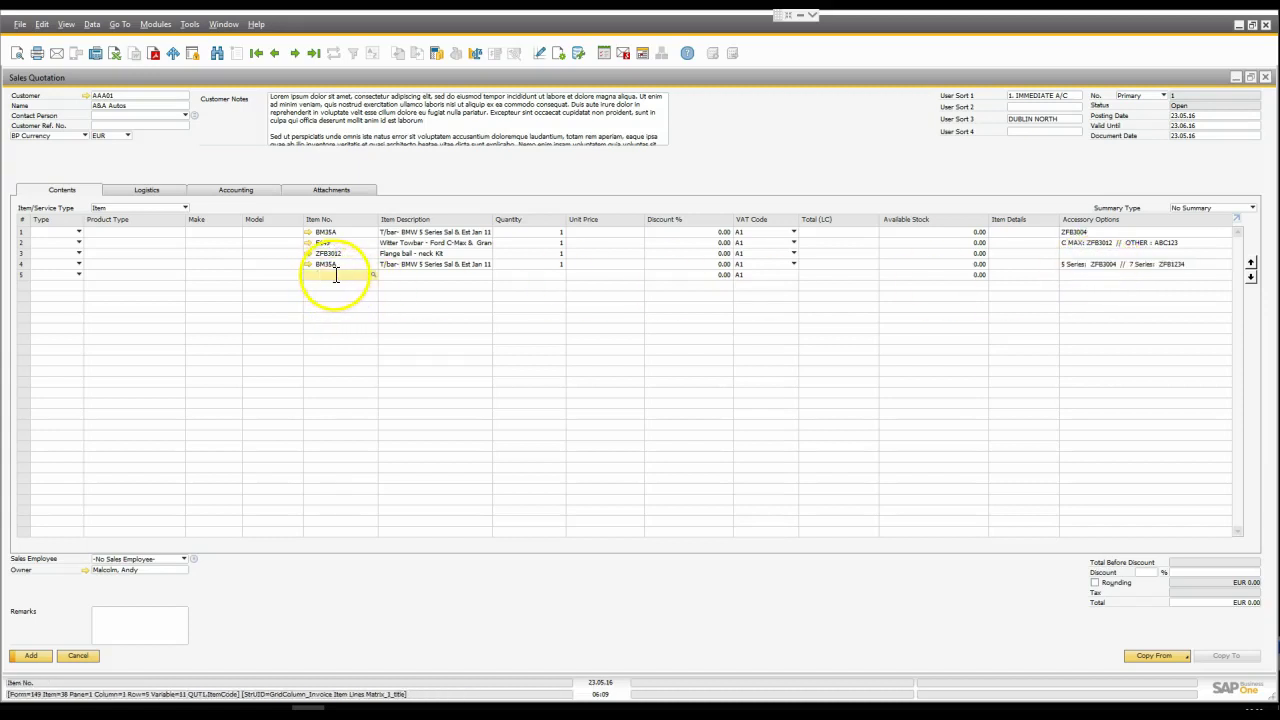
key("Tab")
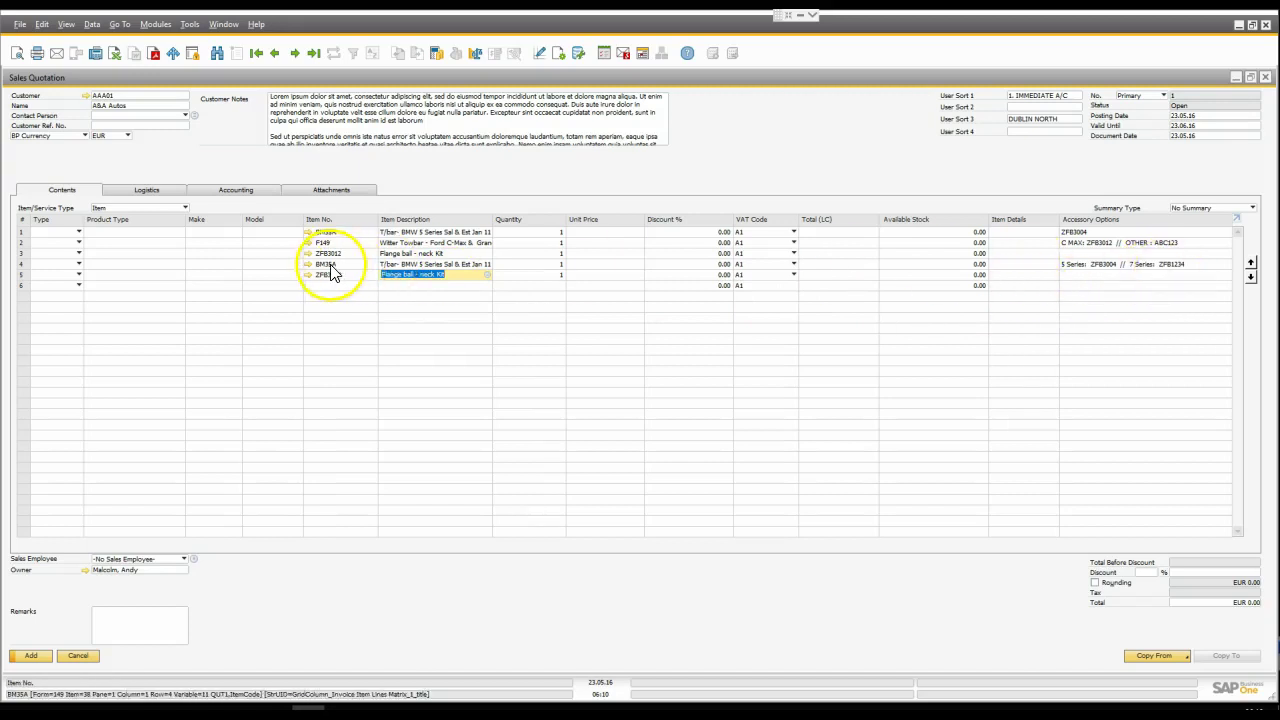
- Review the User Sort fields in the master data of items ZFB3012 and BM35A, closing each record
left_click(915, 254)
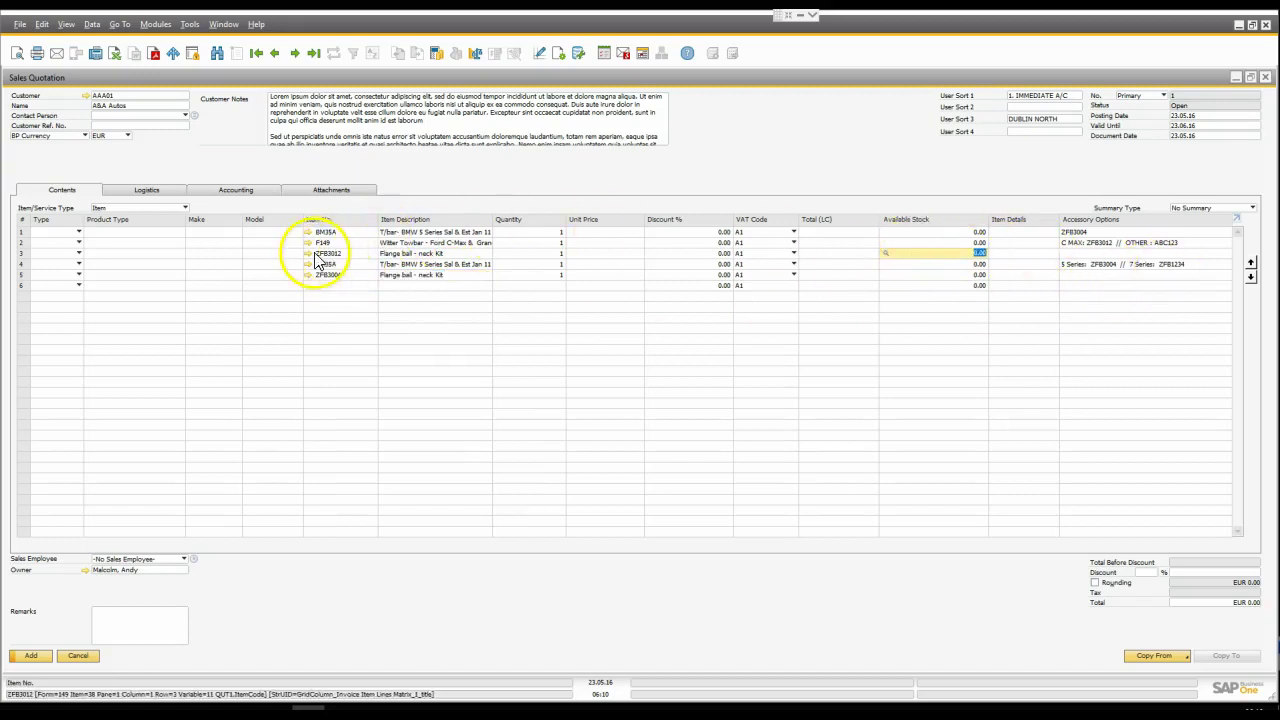
left_click(308, 254)
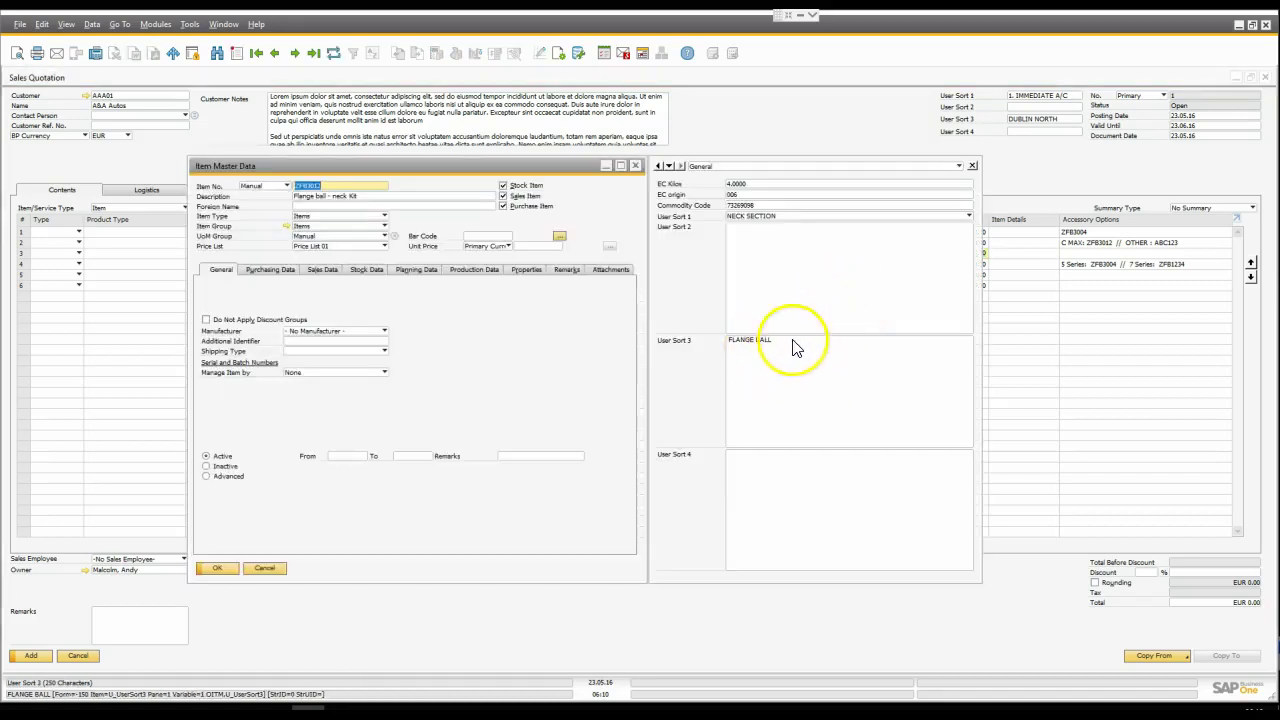
left_click(634, 166)
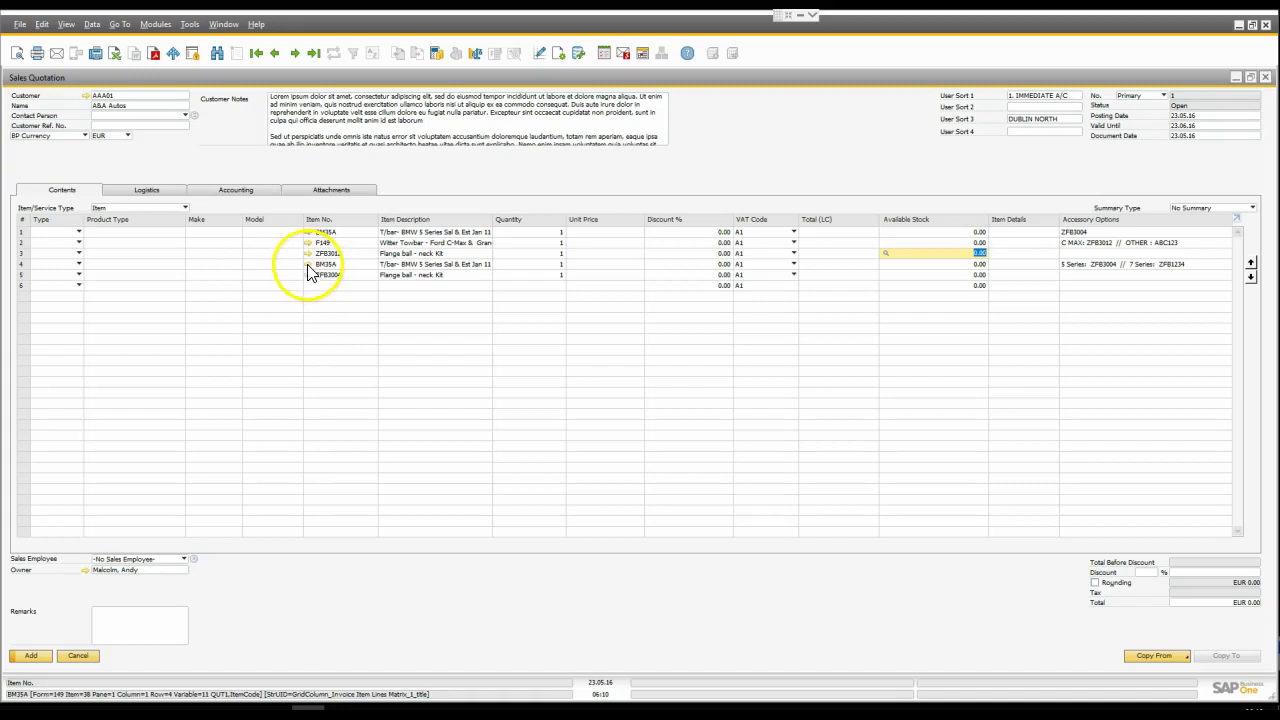
left_click(308, 264)
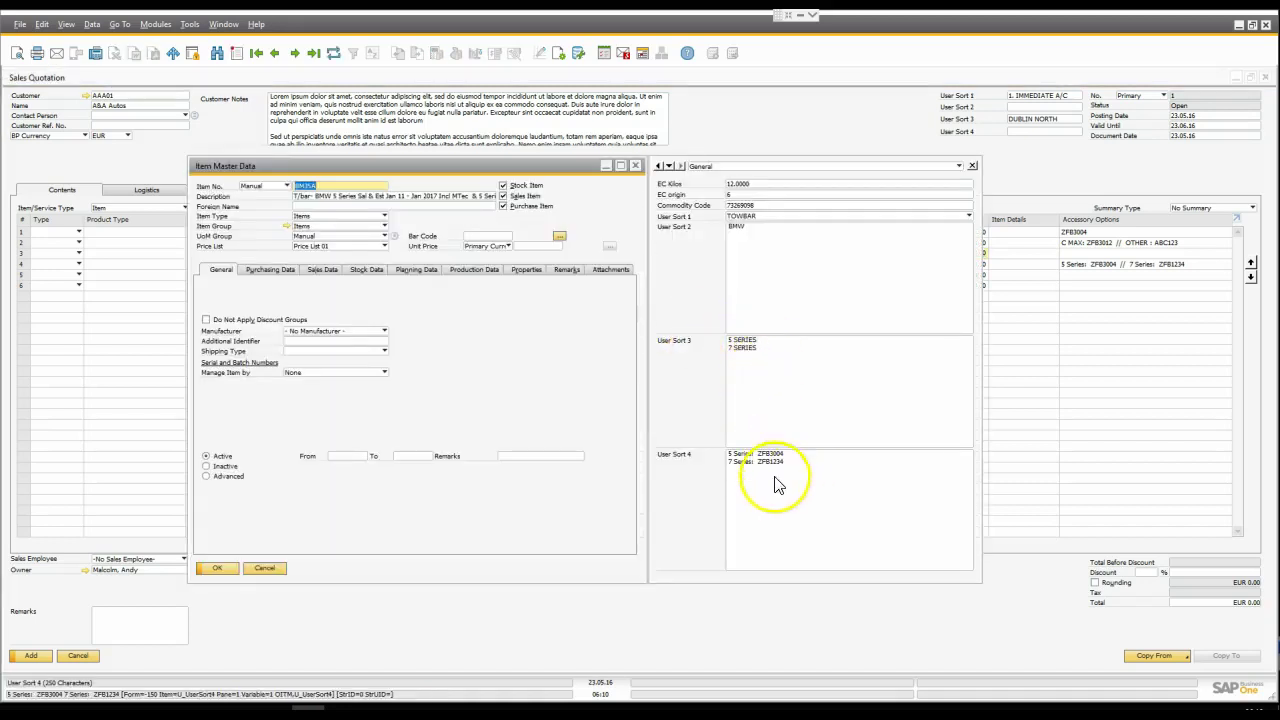
left_click(784, 372)
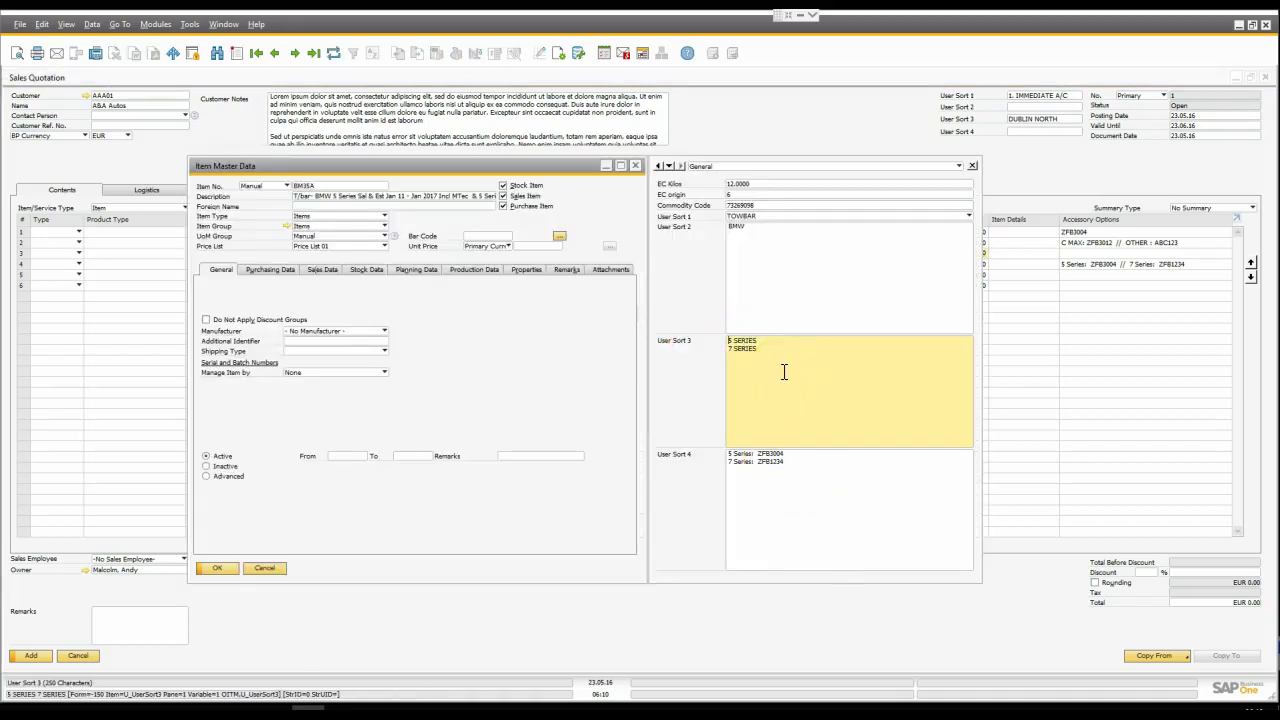
left_click(266, 569)
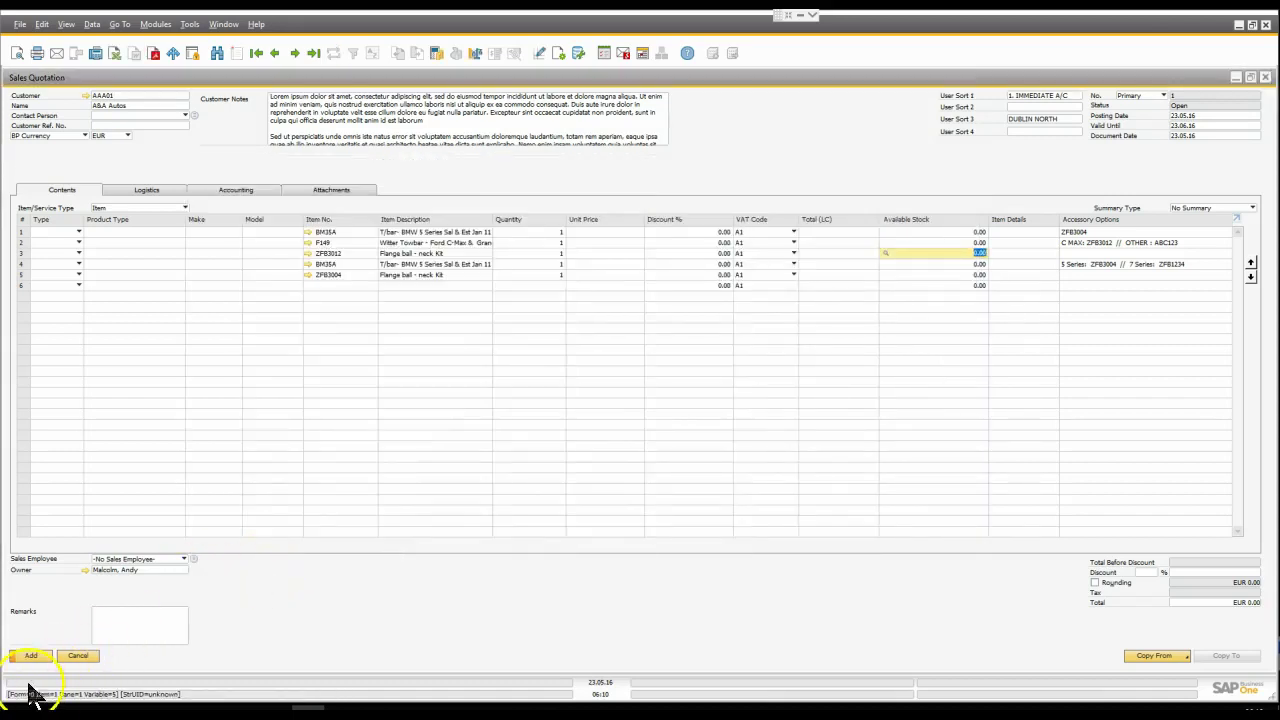